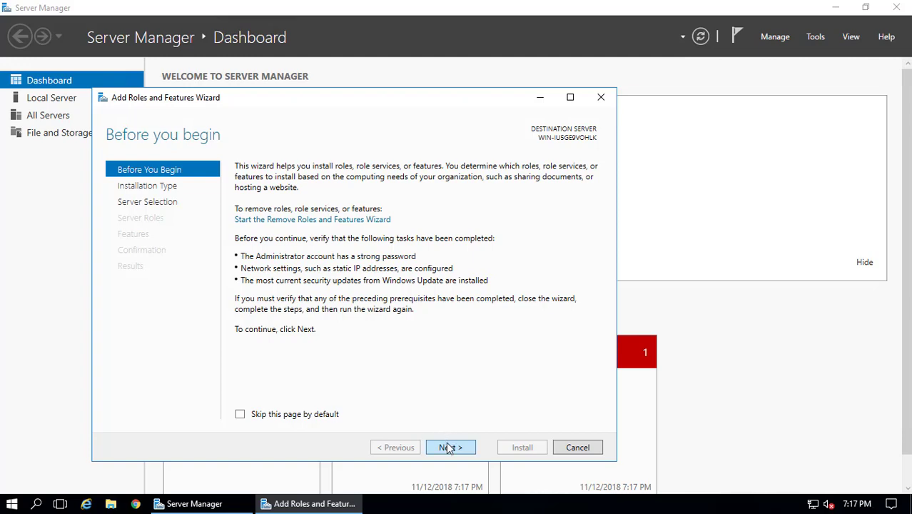
Go to Server Roles with default installation type and local server, and select Web Server (IIS) with its management tools
{"action": "left_click", "coordinate": [449, 448]}
{"action": "left_click", "coordinate": [449, 448]}
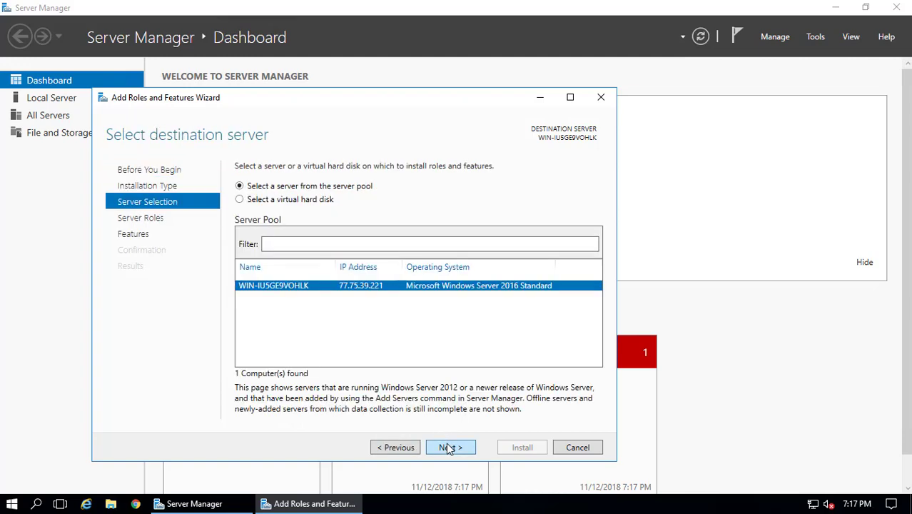
{"action": "left_click", "coordinate": [449, 448]}
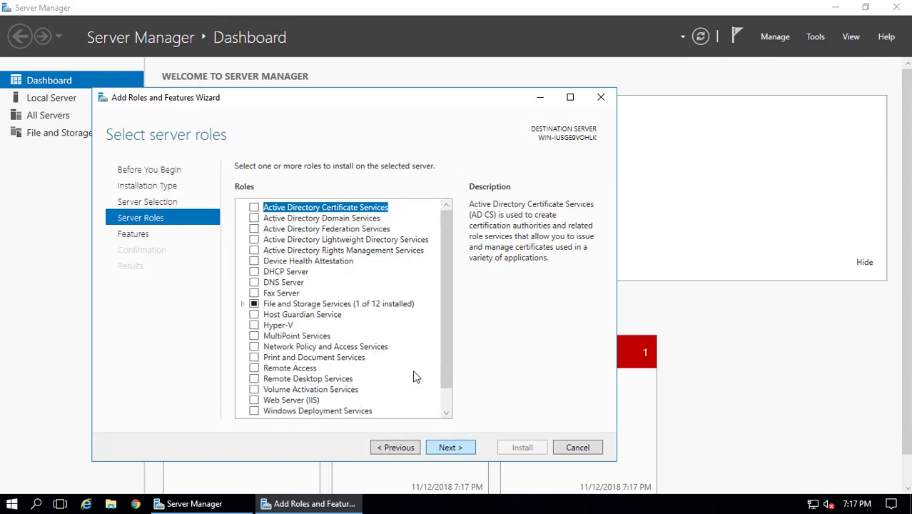
{"action": "scroll", "coordinate": [405, 334], "scroll_direction": "down", "scroll_amount": 1}
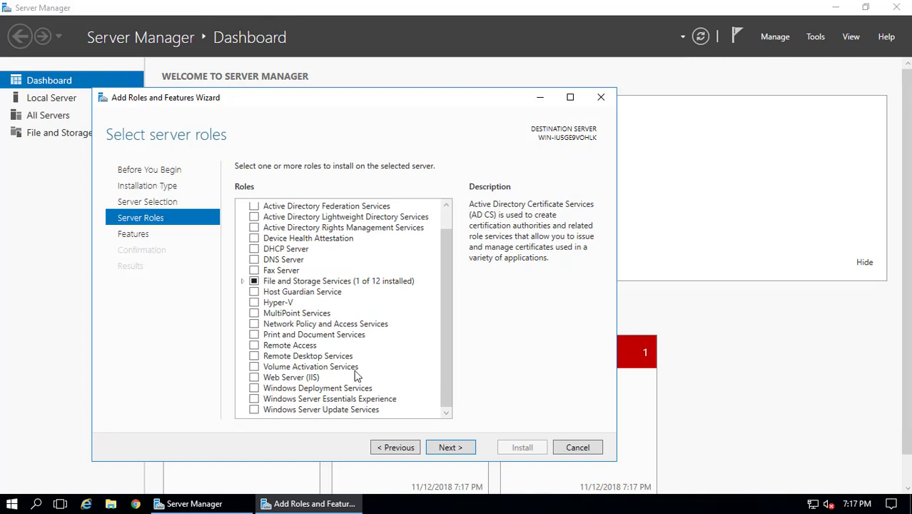
{"action": "left_click", "coordinate": [254, 376]}
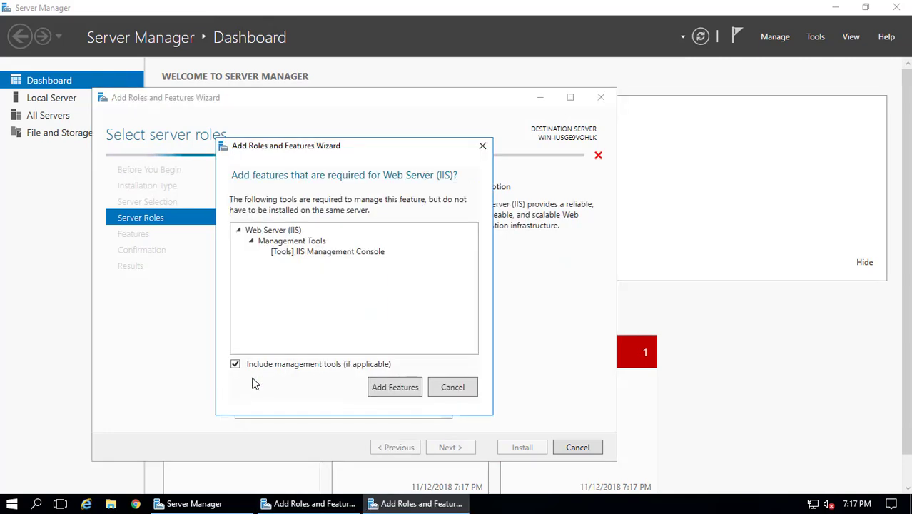
{"action": "left_click", "coordinate": [385, 387]}
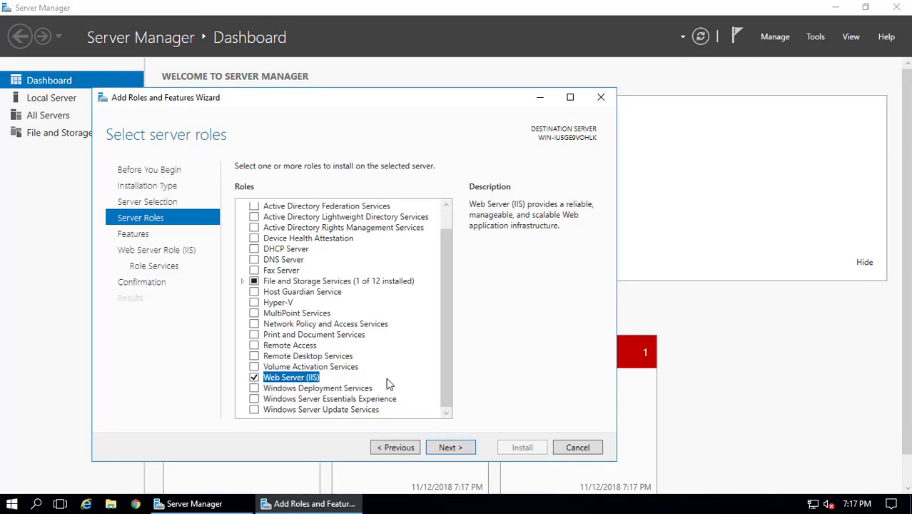
{"action": "left_click", "coordinate": [451, 448]}
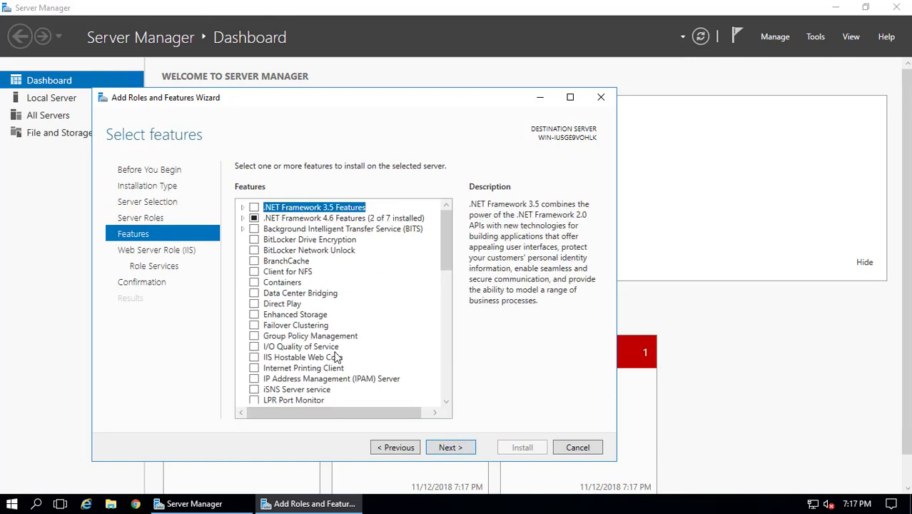
Select .NET Framework 3.5 Features and ASP.NET 4.6
{"action": "left_click", "coordinate": [255, 207]}
{"action": "left_click", "coordinate": [242, 218]}
{"action": "left_click", "coordinate": [267, 240]}
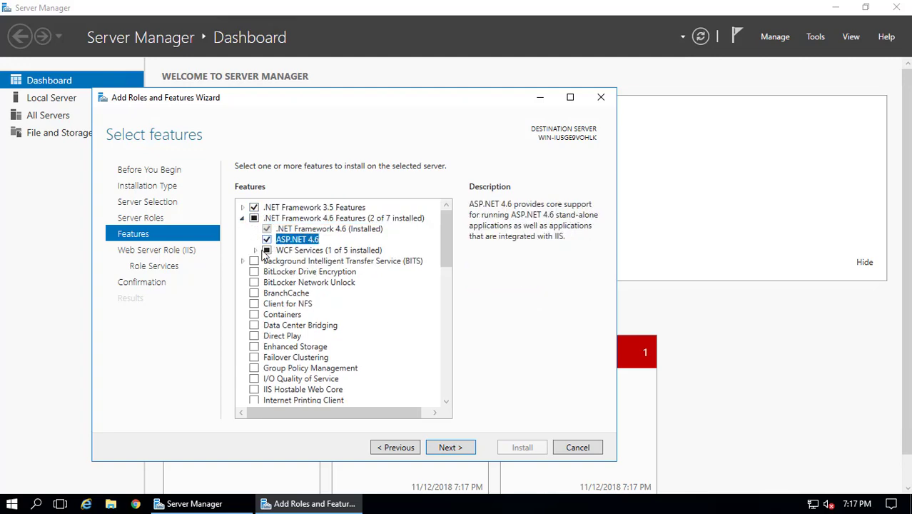
Add the WCF HTTP, MSMQ, Named Pipe and TCP Activation features, accepting required features
{"action": "left_click", "coordinate": [255, 251]}
{"action": "left_click", "coordinate": [279, 261]}
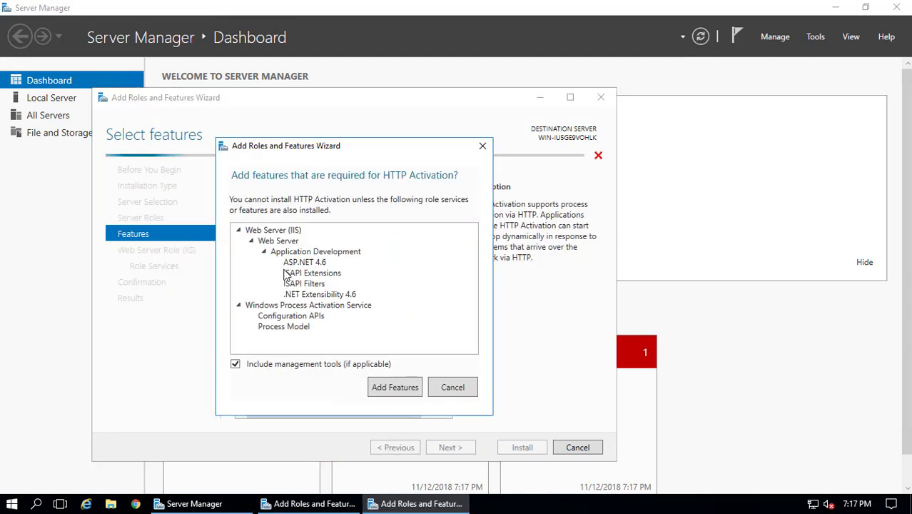
{"action": "left_click", "coordinate": [397, 387]}
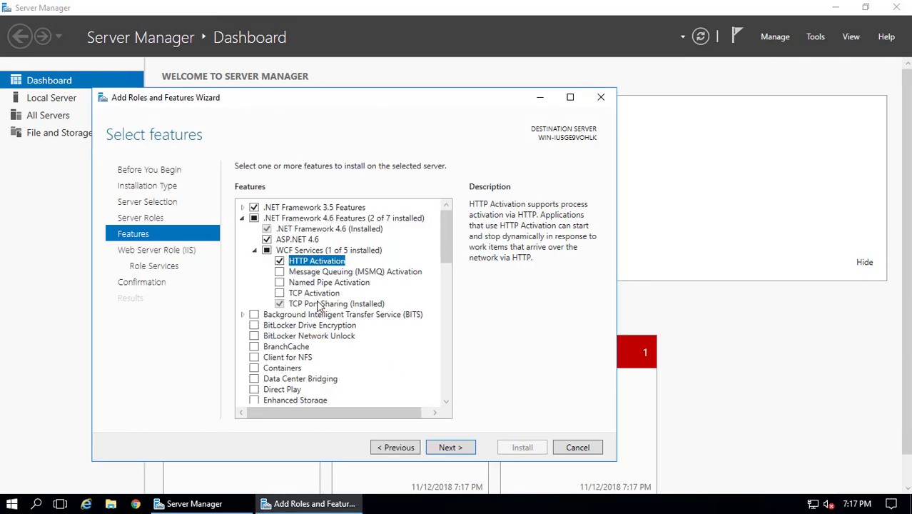
{"action": "left_click", "coordinate": [279, 272]}
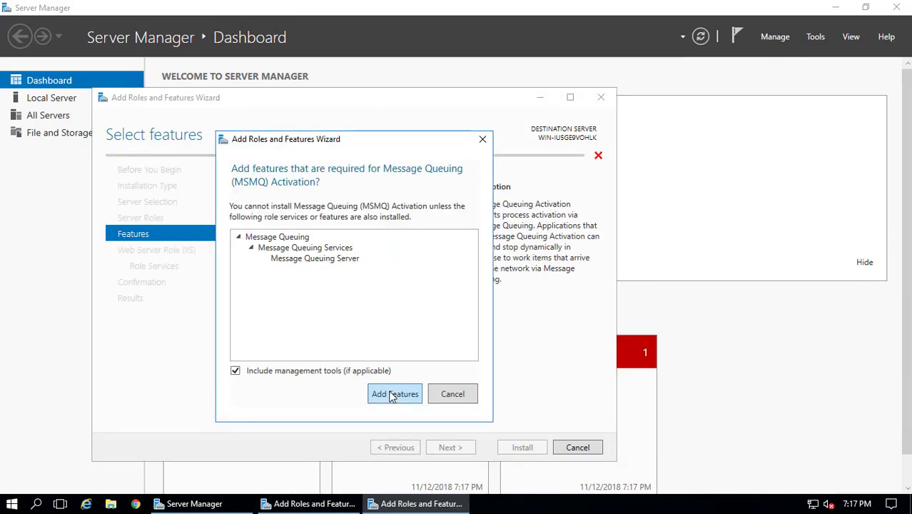
{"action": "left_click", "coordinate": [395, 393]}
{"action": "left_click", "coordinate": [279, 283]}
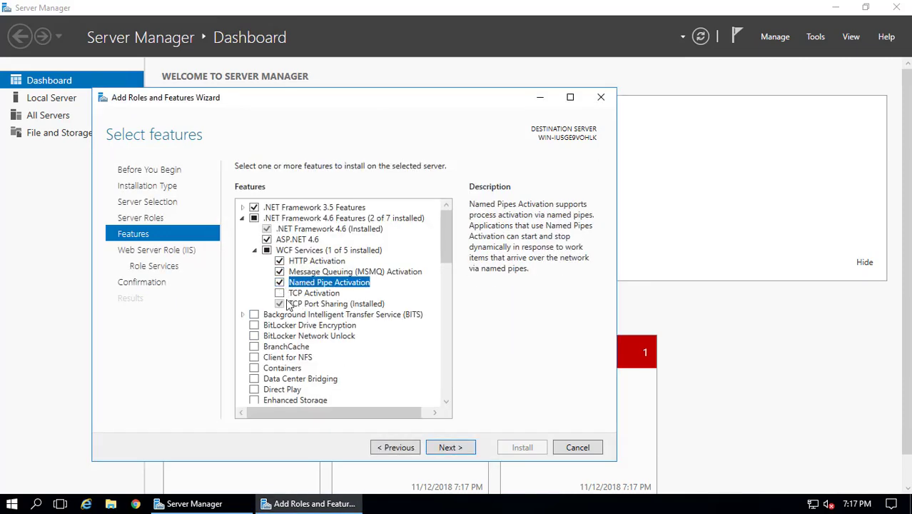
{"action": "left_click", "coordinate": [279, 293]}
{"action": "scroll", "coordinate": [314, 355], "scroll_direction": "down", "scroll_amount": 8}
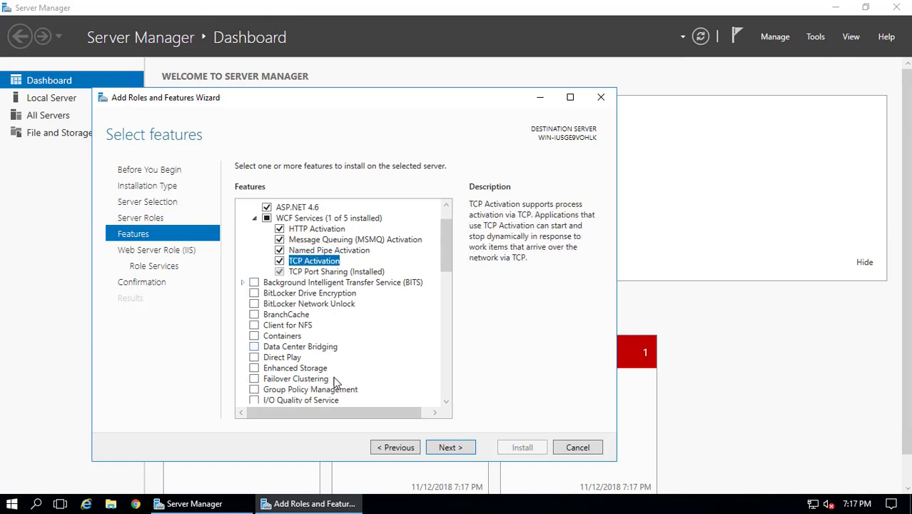
{"action": "scroll", "coordinate": [337, 377], "scroll_direction": "down", "scroll_amount": 5}
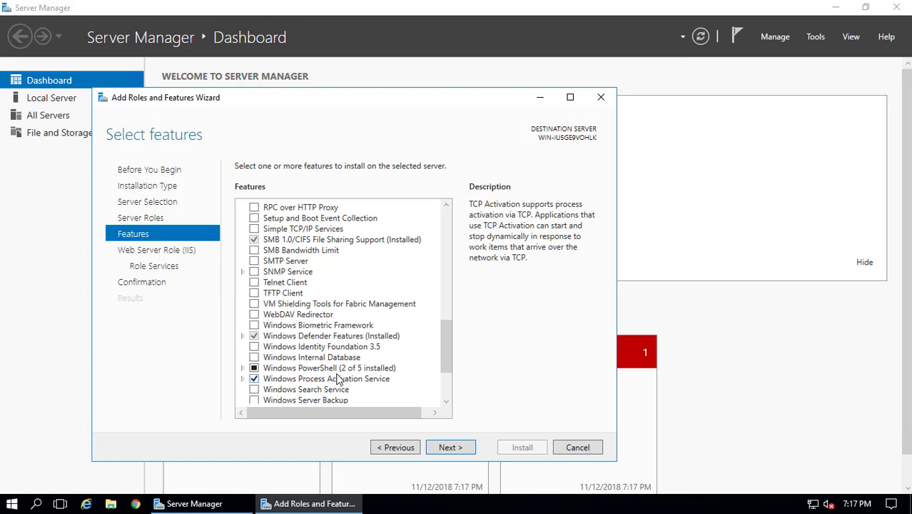
{"action": "scroll", "coordinate": [338, 378], "scroll_direction": "down", "scroll_amount": 3}
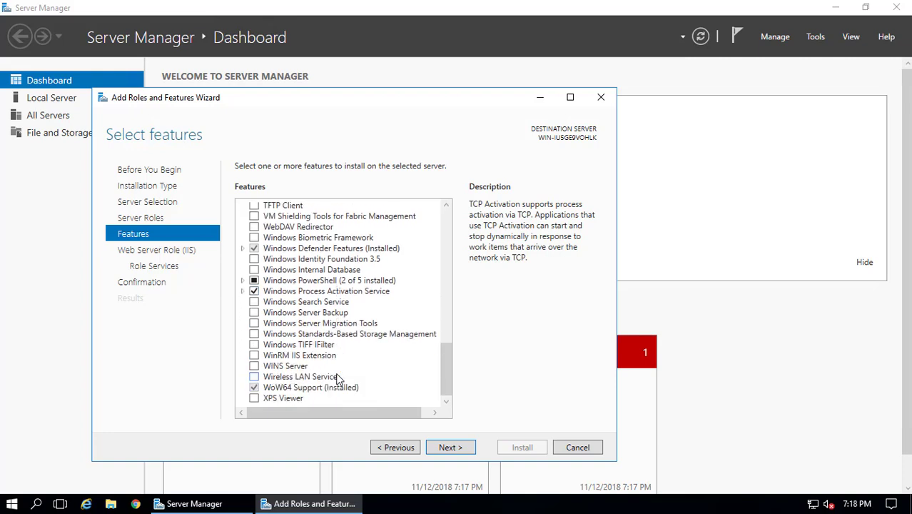
Add HTTP Redirection, WebDAV, Custom/ODBC Logging, Logging Tools, Request Monitor, Tracing and Dynamic Content Compression
{"action": "left_click", "coordinate": [448, 448]}
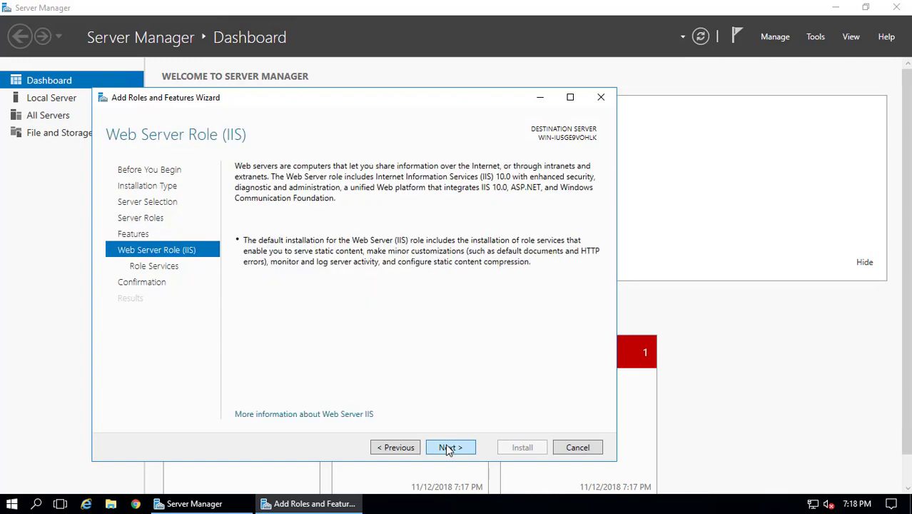
{"action": "left_click", "coordinate": [448, 448]}
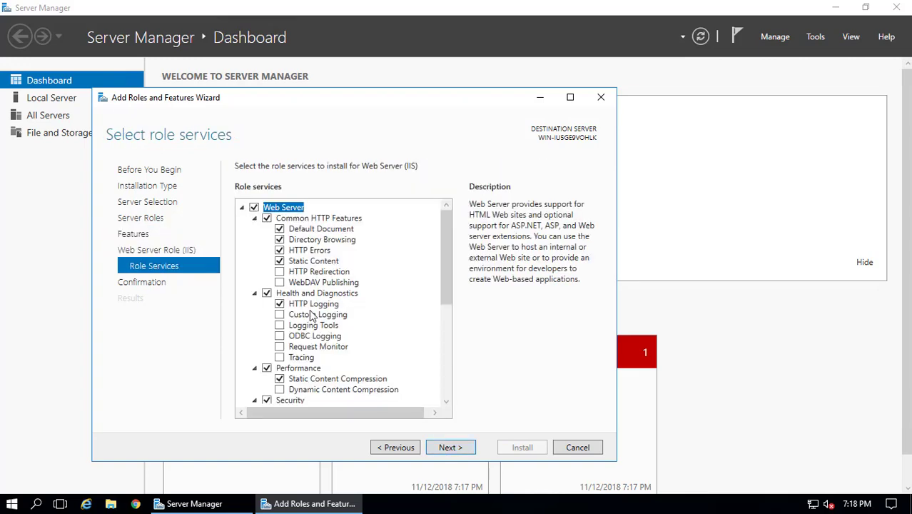
{"action": "left_click", "coordinate": [279, 272]}
{"action": "left_click", "coordinate": [280, 282]}
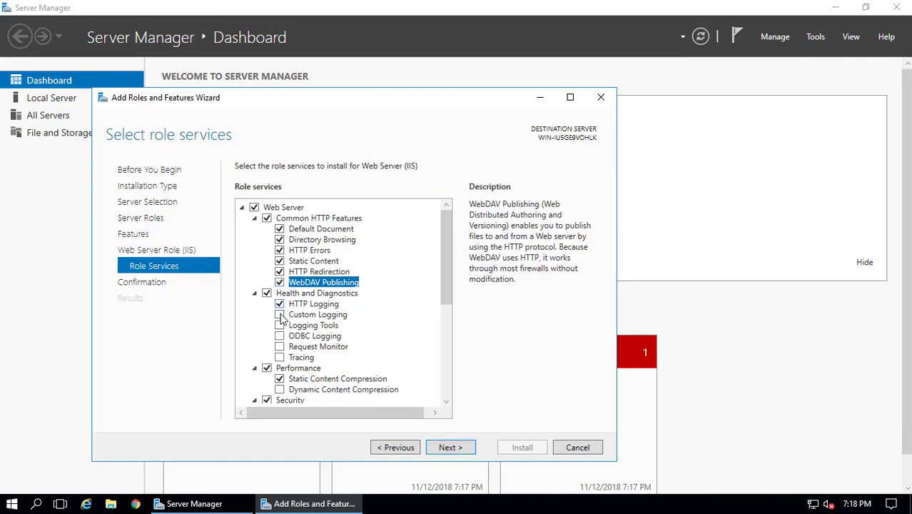
{"action": "left_click", "coordinate": [280, 315]}
{"action": "left_click", "coordinate": [280, 326]}
{"action": "left_click", "coordinate": [279, 336]}
{"action": "left_click", "coordinate": [280, 347]}
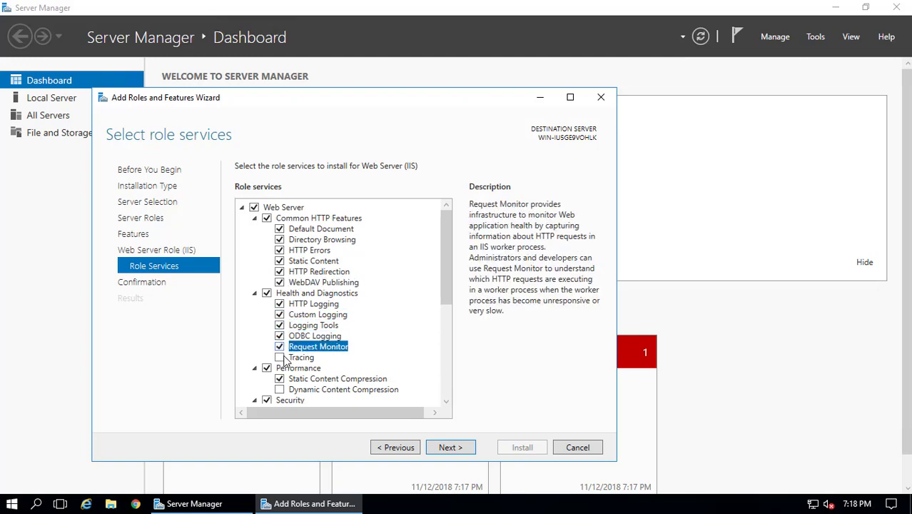
{"action": "left_click", "coordinate": [280, 358]}
{"action": "left_click", "coordinate": [279, 390]}
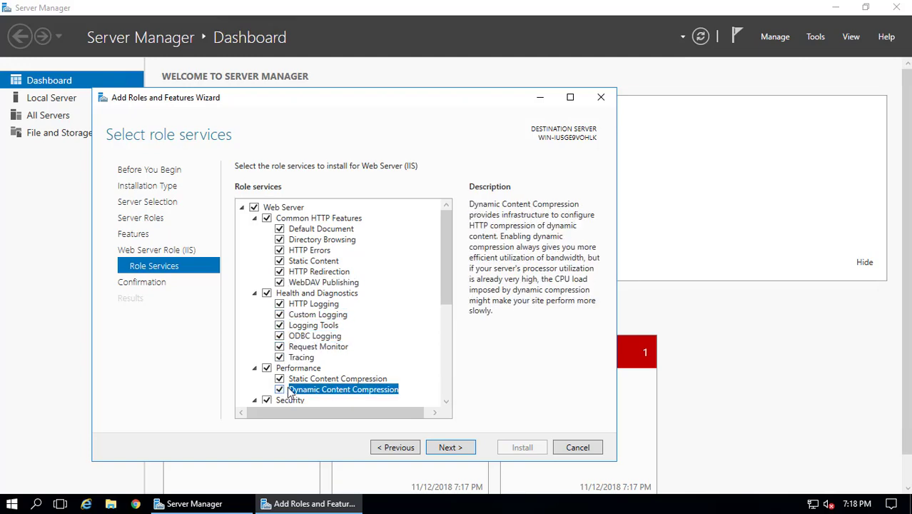
Select all Security role services, from Basic Authentication through Windows Authentication
{"action": "scroll", "coordinate": [286, 395], "scroll_direction": "down", "scroll_amount": 4}
{"action": "left_click", "coordinate": [280, 293]}
{"action": "left_click", "coordinate": [280, 304]}
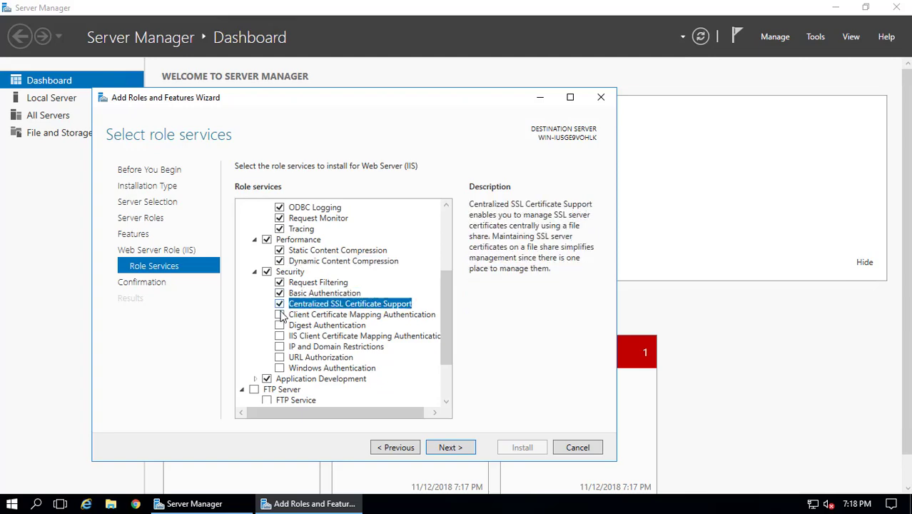
{"action": "left_click", "coordinate": [280, 314]}
{"action": "left_click", "coordinate": [280, 326]}
{"action": "left_click", "coordinate": [280, 336]}
{"action": "left_click", "coordinate": [280, 347]}
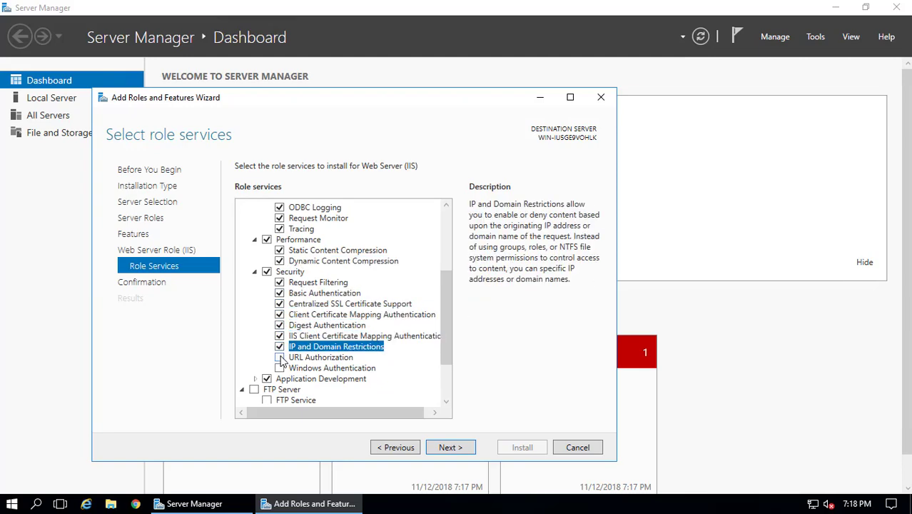
{"action": "left_click", "coordinate": [280, 358]}
{"action": "left_click", "coordinate": [280, 368]}
Add FTP Server with Extensibility, IIS 6 compatibility, management scripts and Management Service, then review selections
{"action": "scroll", "coordinate": [289, 371], "scroll_direction": "down", "scroll_amount": 2}
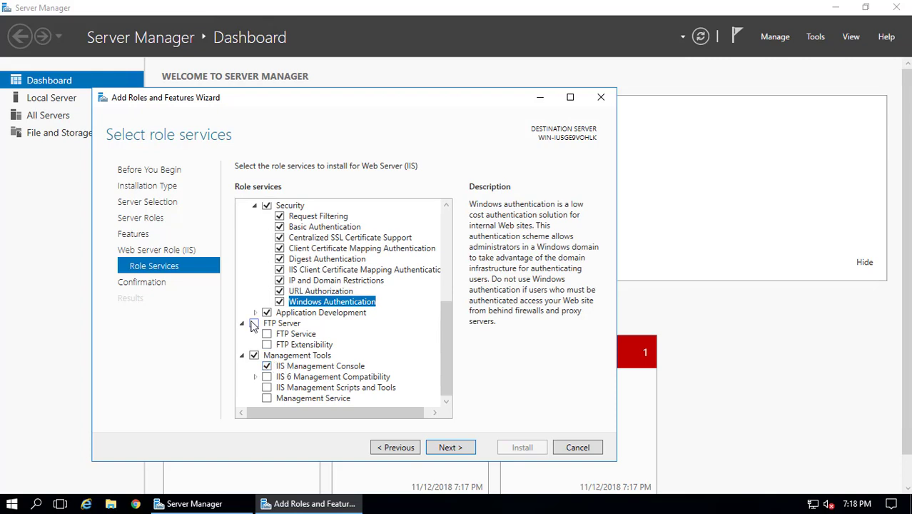
{"action": "left_click", "coordinate": [254, 323]}
{"action": "left_click", "coordinate": [266, 345]}
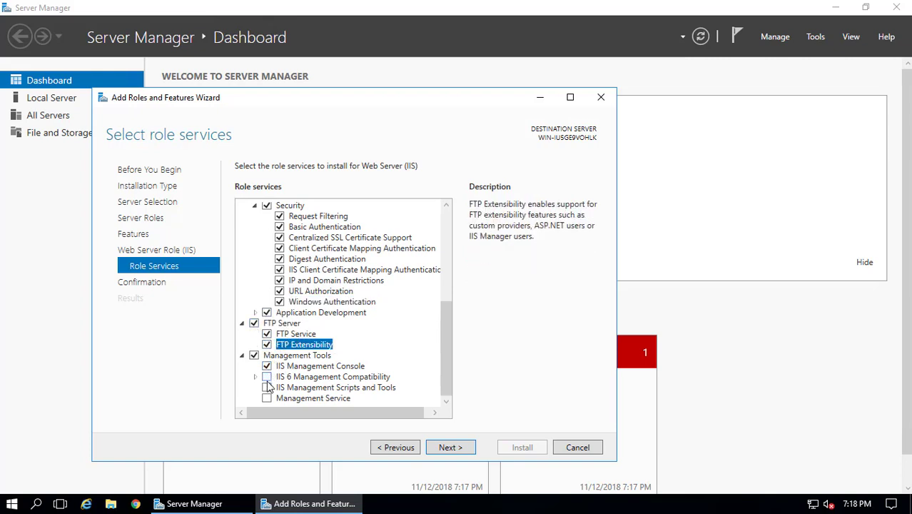
{"action": "left_click", "coordinate": [266, 377]}
{"action": "left_click", "coordinate": [266, 388]}
{"action": "left_click", "coordinate": [267, 398]}
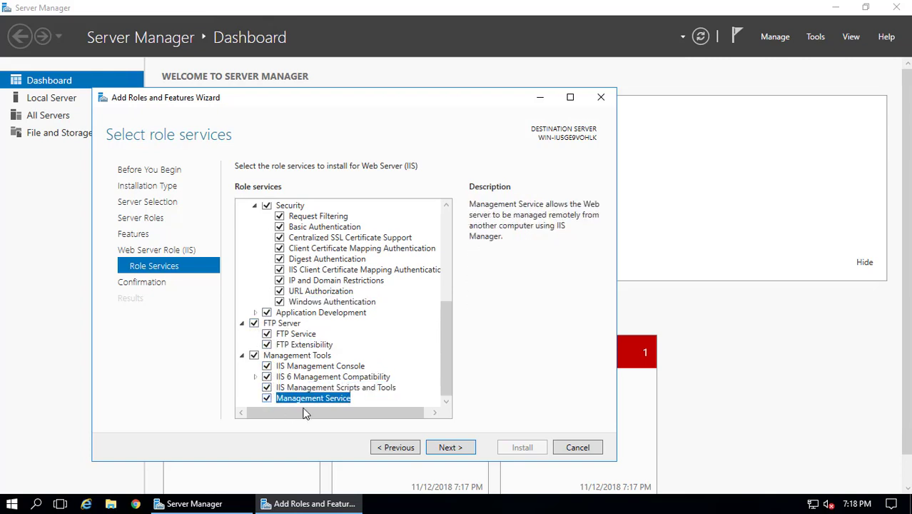
{"action": "left_click", "coordinate": [456, 448]}
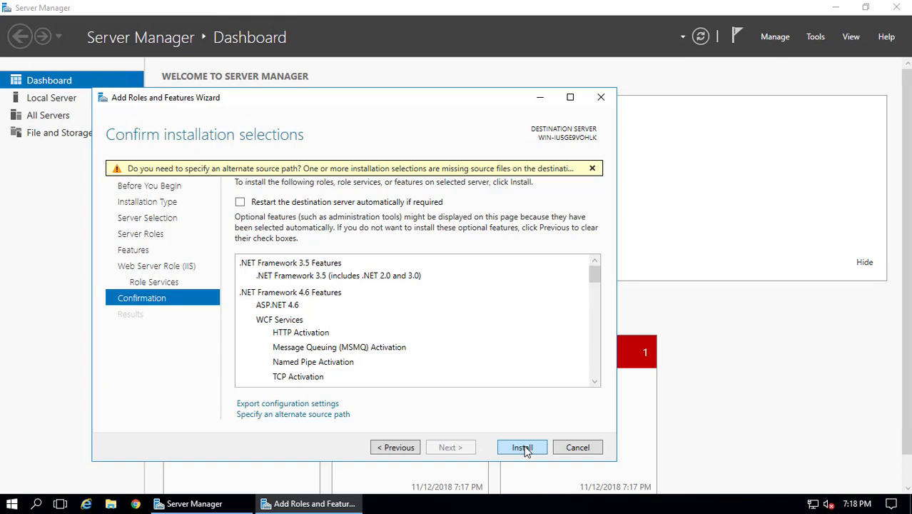
Allow automatic restart of the destination server and start the installation
{"action": "left_click", "coordinate": [290, 203]}
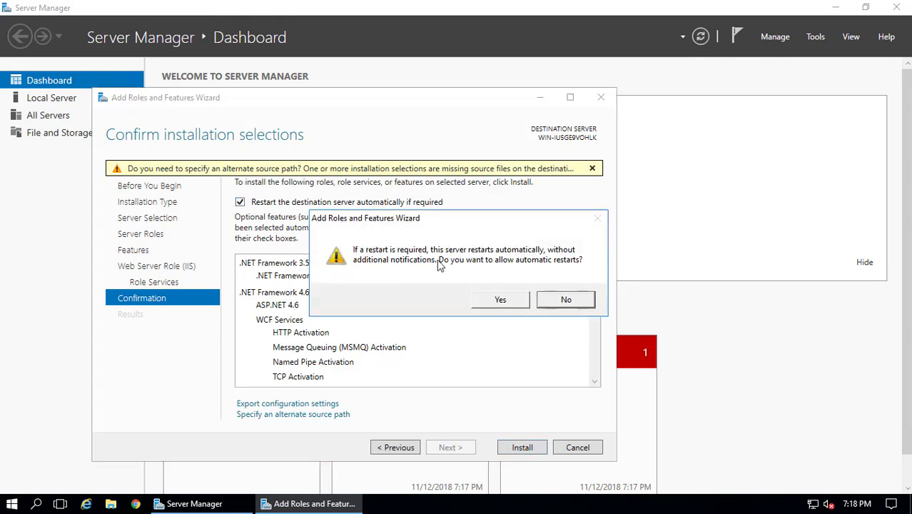
{"action": "left_click", "coordinate": [495, 301]}
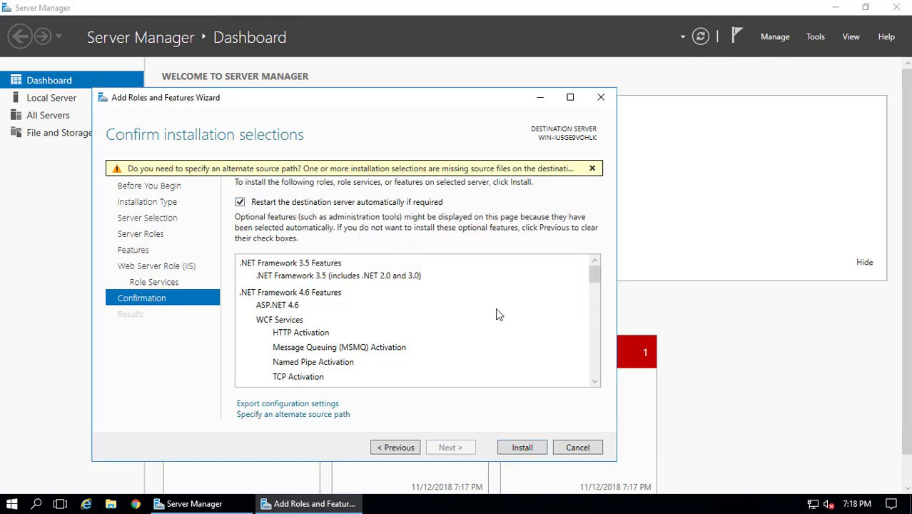
{"action": "left_click", "coordinate": [521, 447]}
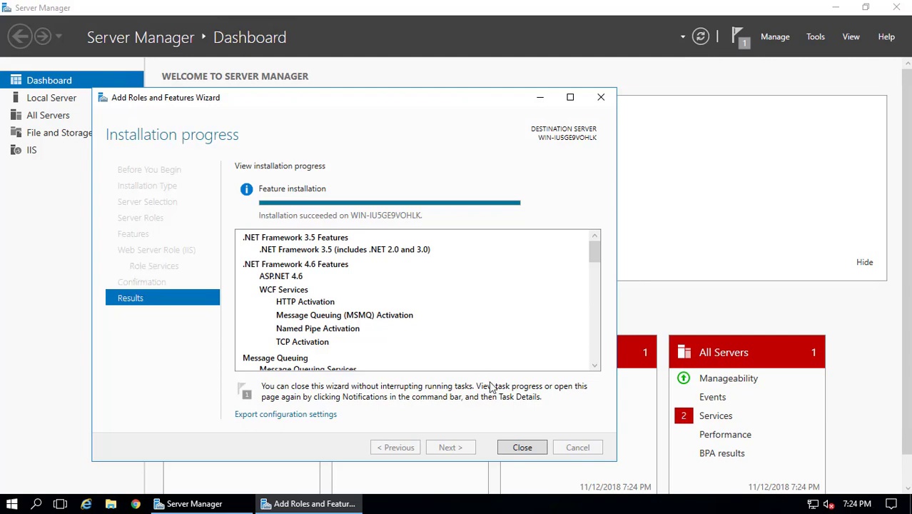
Close the finished wizard and Server Manager, then open Windows Administrative Tools from Start
{"action": "left_click", "coordinate": [523, 448]}
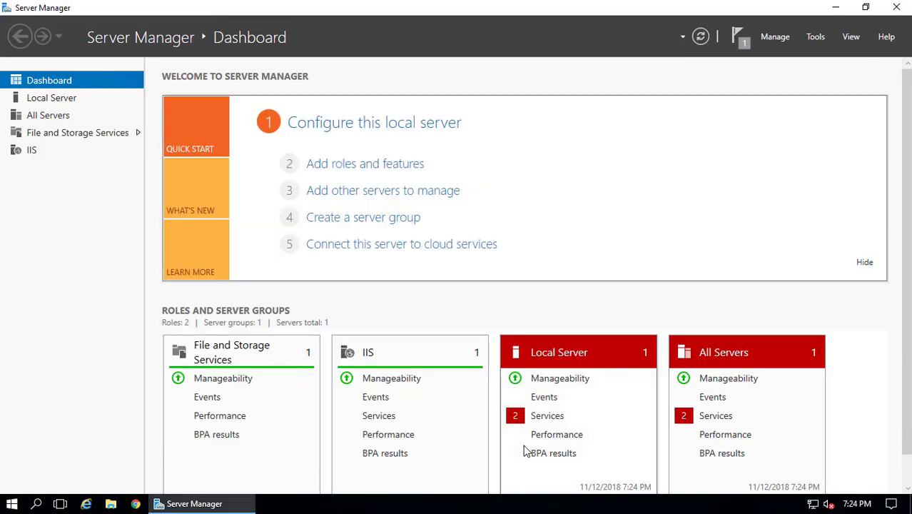
{"action": "left_click", "coordinate": [897, 8]}
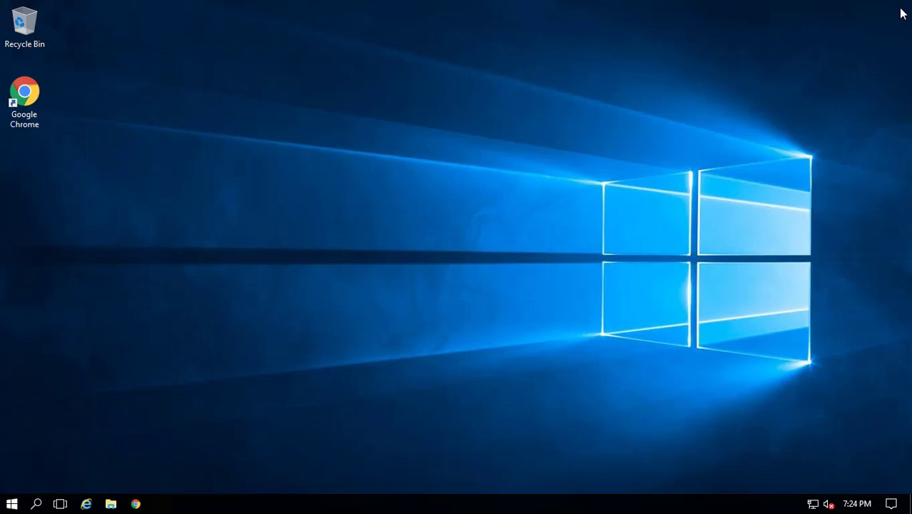
{"action": "left_click", "coordinate": [13, 504]}
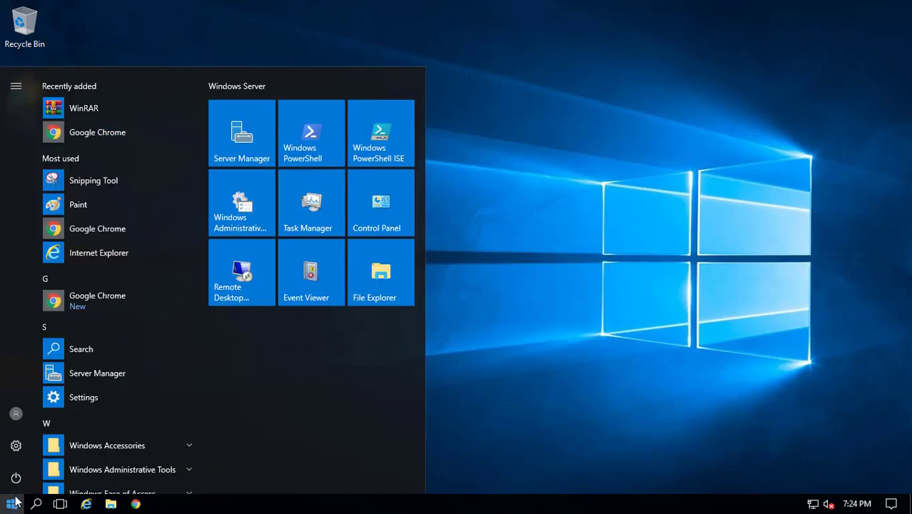
{"action": "left_click", "coordinate": [248, 212]}
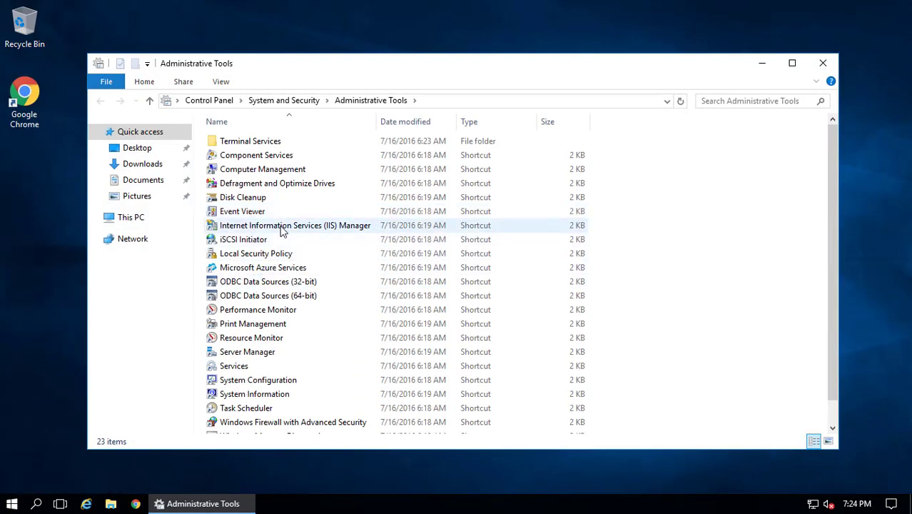
Launch IIS Manager and pin it to the taskbar
{"action": "double_click", "coordinate": [283, 228]}
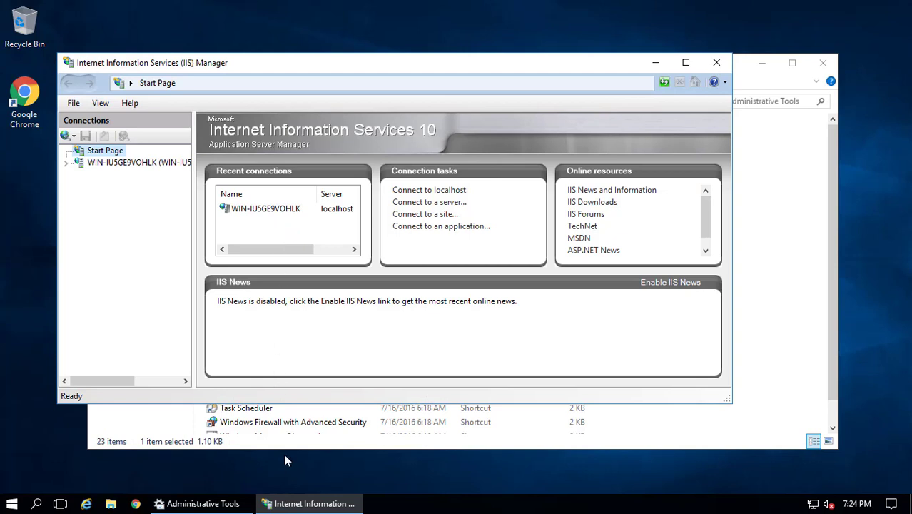
{"action": "right_click", "coordinate": [295, 504]}
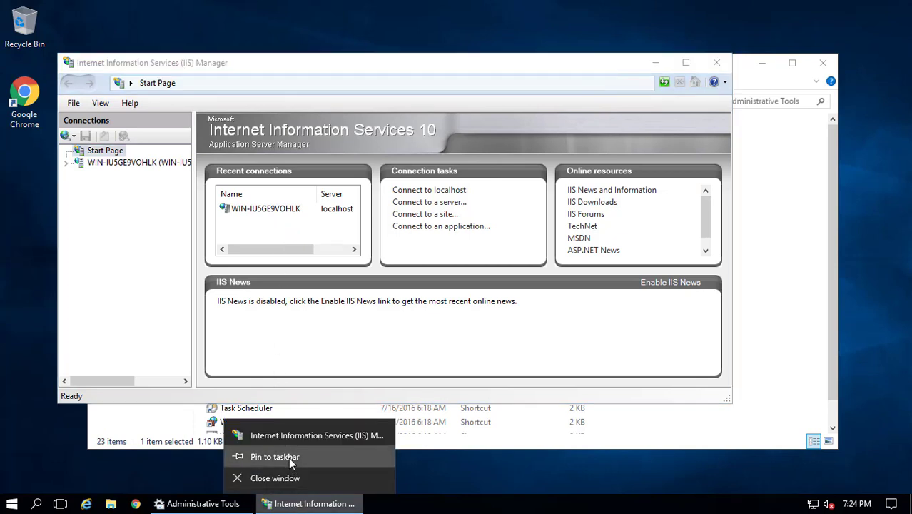
{"action": "left_click", "coordinate": [288, 457]}
Open the Add Website dialog from the server's Sites node, with File Explorer alongside
{"action": "left_click", "coordinate": [65, 163]}
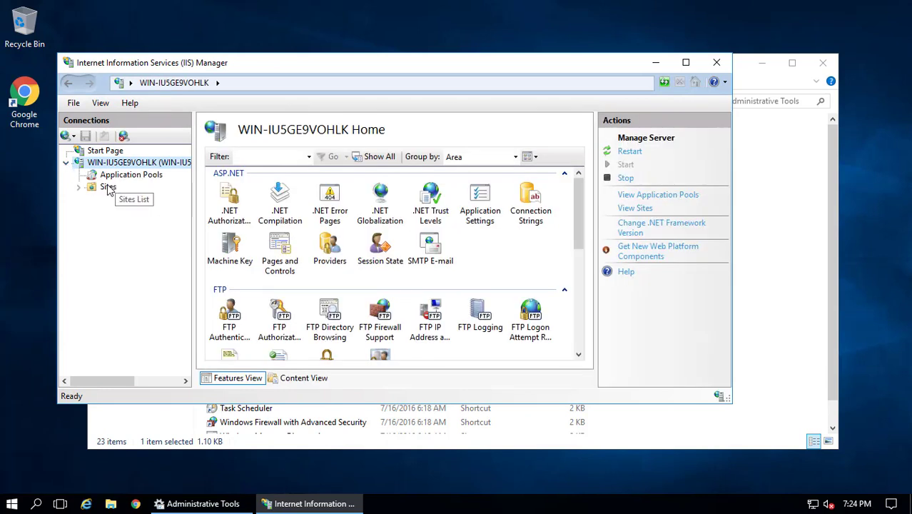
{"action": "left_click", "coordinate": [107, 188]}
{"action": "right_click", "coordinate": [109, 189]}
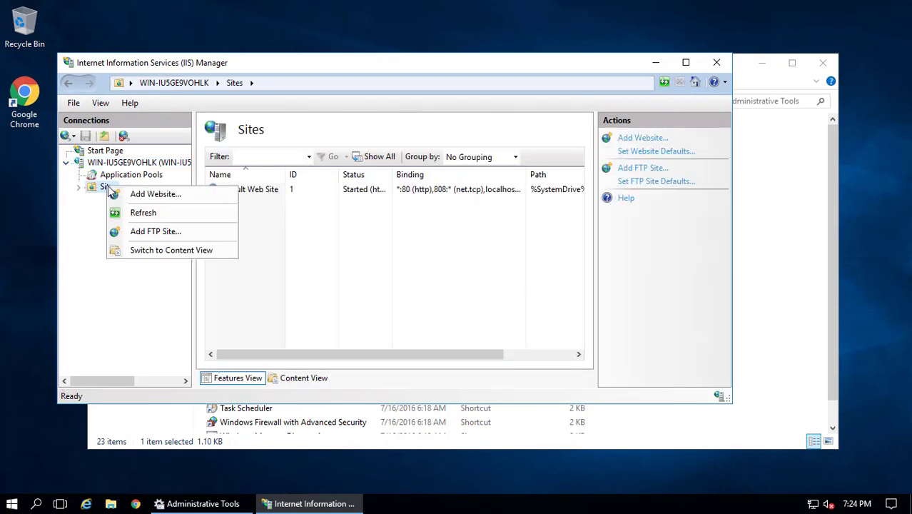
{"action": "left_click", "coordinate": [151, 196]}
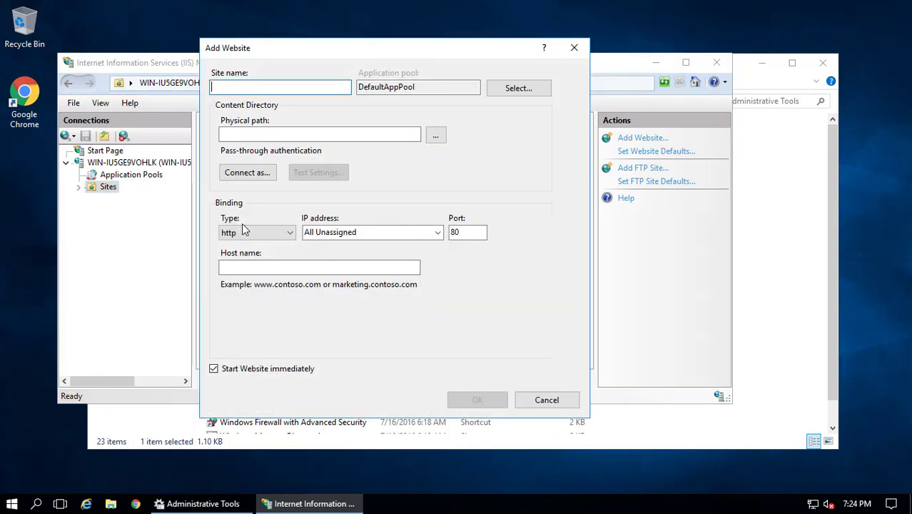
{"action": "left_click", "coordinate": [110, 504]}
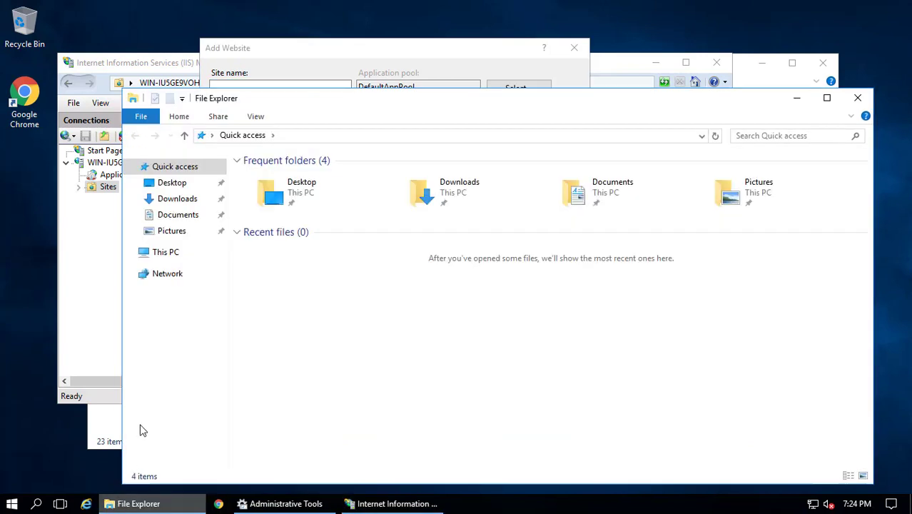
Browse to C:\AhuSelection and select all five WinRAR archives for their context menu
{"action": "left_click", "coordinate": [162, 255]}
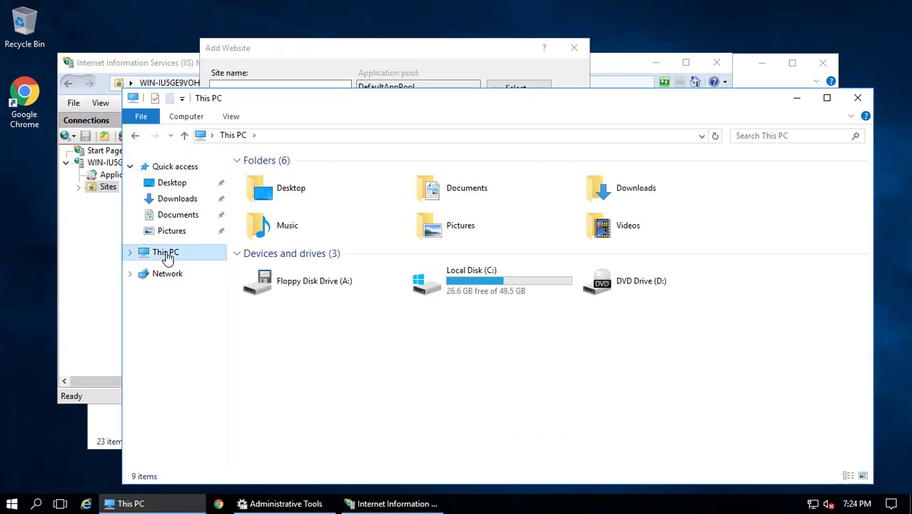
{"action": "double_click", "coordinate": [466, 277]}
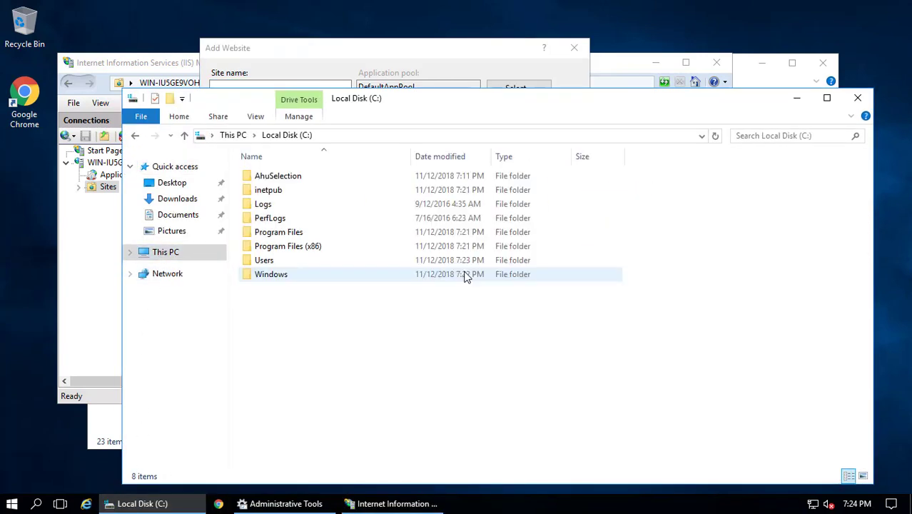
{"action": "double_click", "coordinate": [289, 177]}
{"action": "left_click_drag", "start_coordinate": [332, 254], "coordinate": [283, 181]}
{"action": "right_click", "coordinate": [284, 180]}
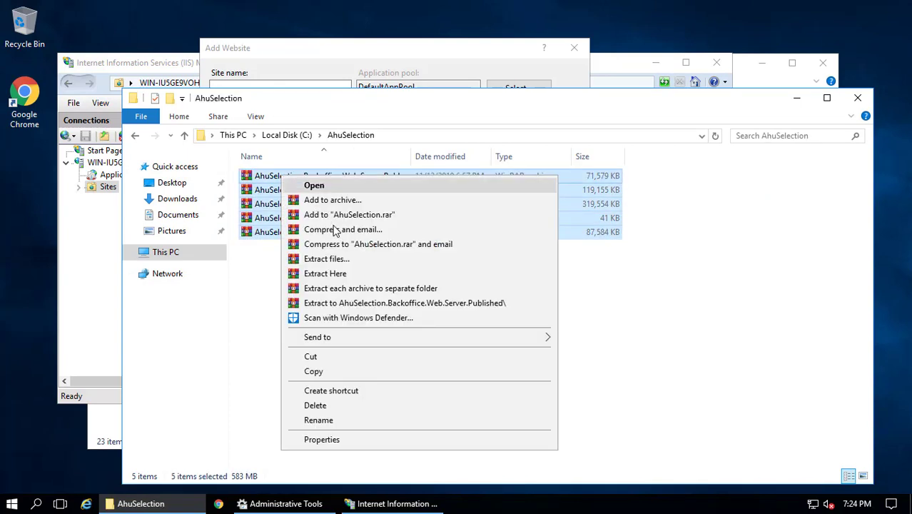
Extract each of the five archives into its own separate folder with WinRAR
{"action": "left_click", "coordinate": [353, 288]}
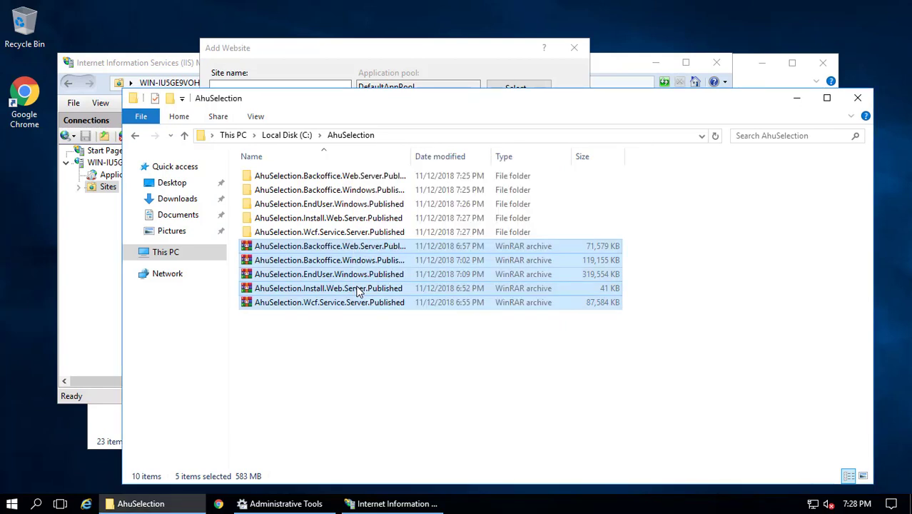
Permanently delete the five AhuSelection archives
{"action": "right_click", "coordinate": [309, 254]}
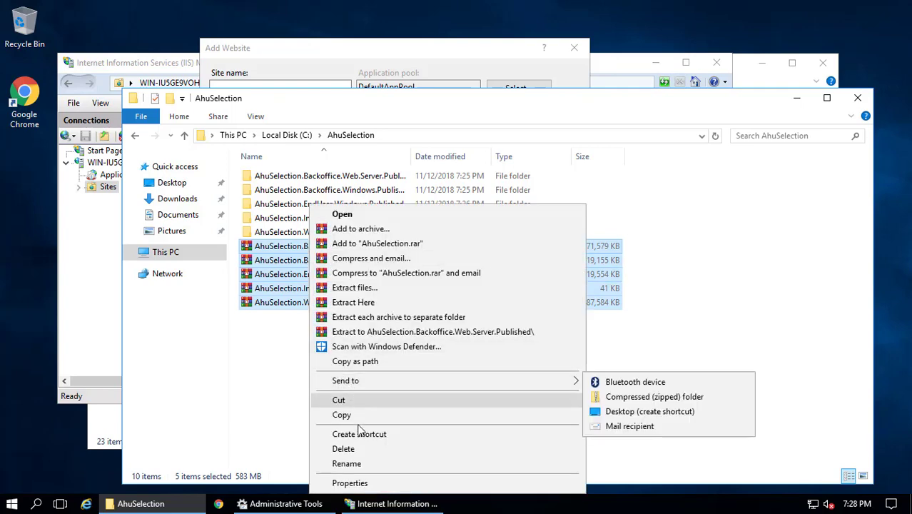
{"action": "left_click", "coordinate": [353, 450]}
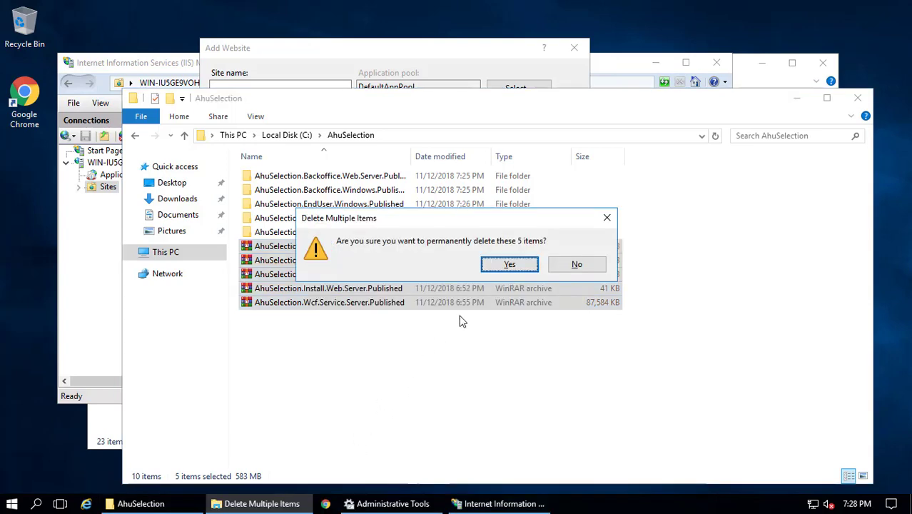
{"action": "left_click", "coordinate": [499, 265]}
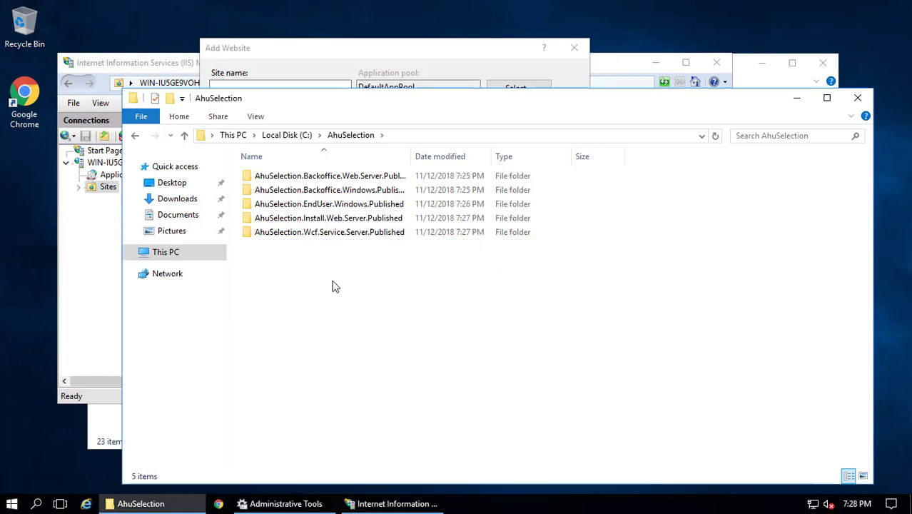
Create a new folder named Data in C:\AhuSelection
{"action": "right_click", "coordinate": [323, 281]}
{"action": "mouse_move", "coordinate": [465, 441]}
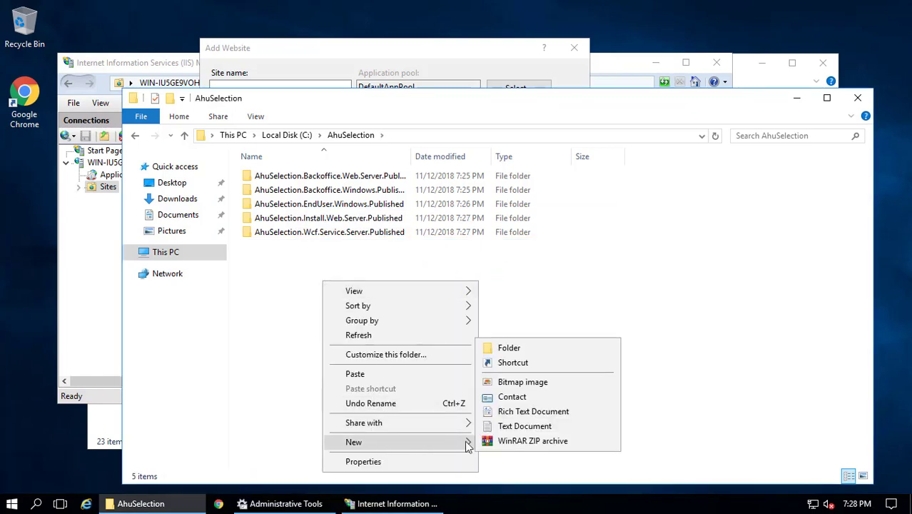
{"action": "left_click", "coordinate": [500, 347]}
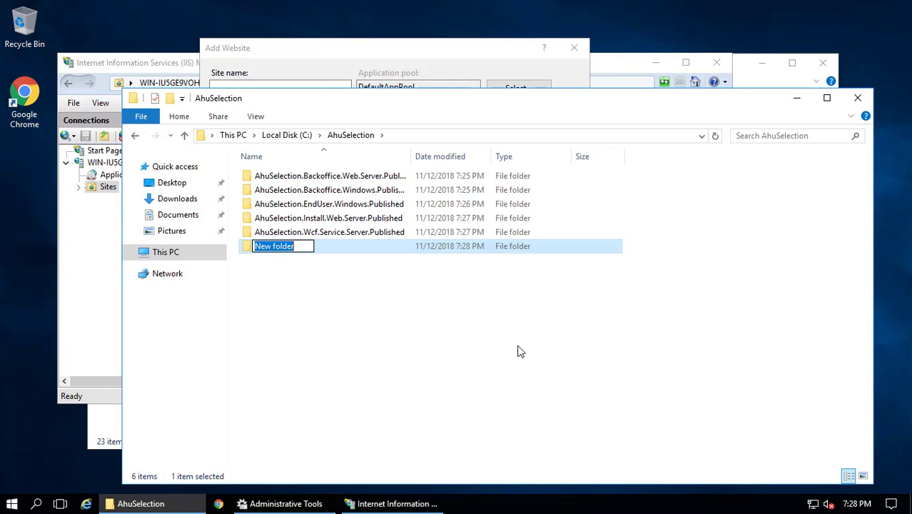
{"action": "type", "text": "Data"}
{"action": "key", "text": "Return"}
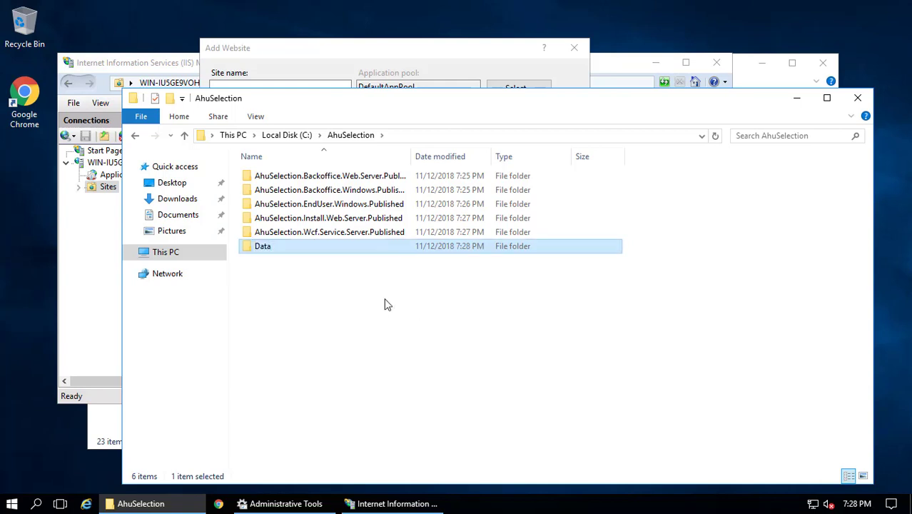
Copy the AhuSelection.Install.Web.Server.Published folder path as text and return to IIS Manager
{"action": "double_click", "coordinate": [340, 223]}
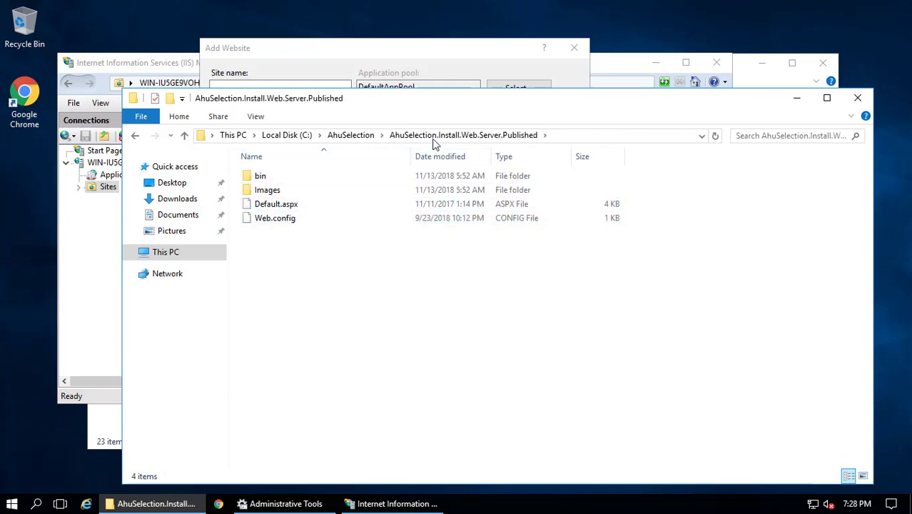
{"action": "right_click", "coordinate": [435, 137]}
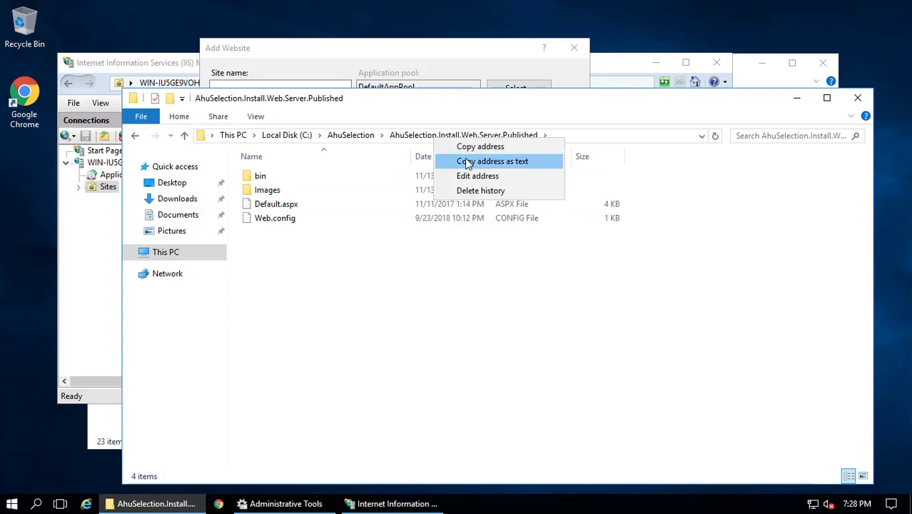
{"action": "left_click", "coordinate": [466, 162]}
{"action": "left_click", "coordinate": [365, 503]}
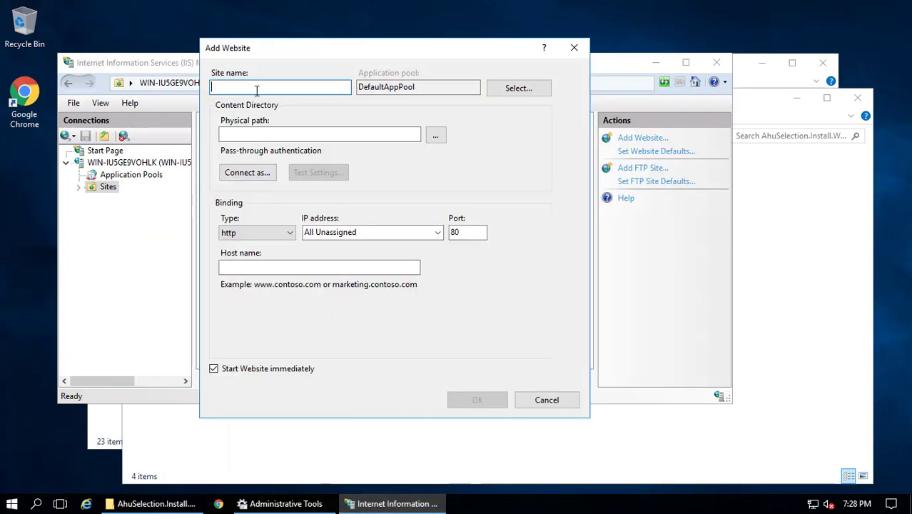
Name the site test.ahuselection.com and paste the Install.Web.Server.Published folder as physical path
{"action": "type", "text": "test.ahuse"}
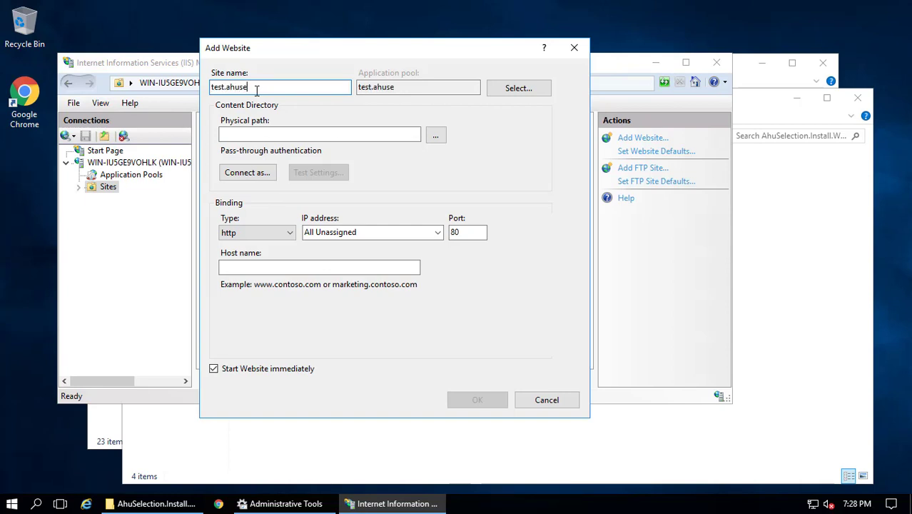
{"action": "type", "text": "lection.çcom"}
{"action": "key", "text": "Delete"}
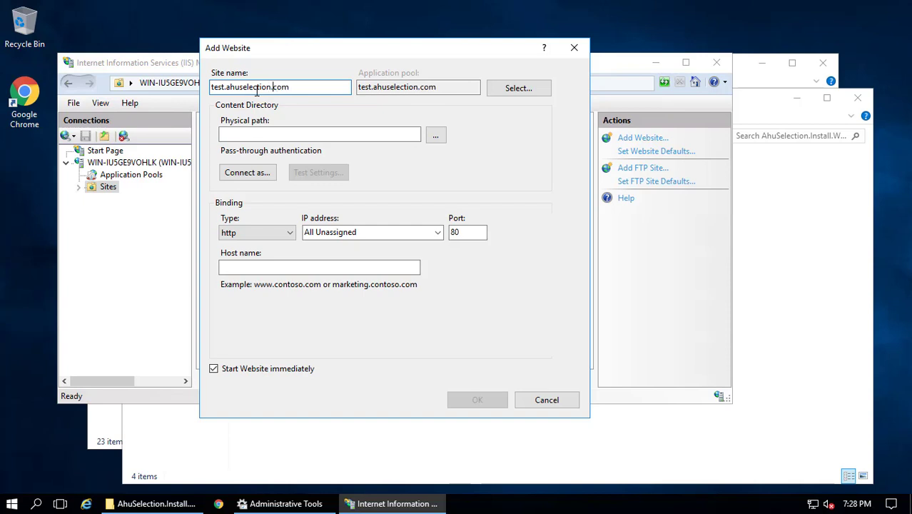
{"action": "left_click", "coordinate": [247, 133]}
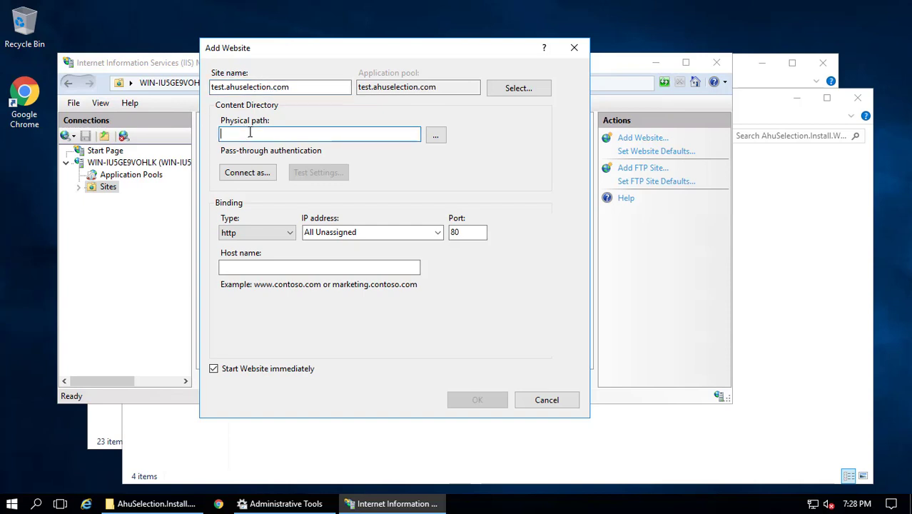
{"action": "key", "text": "ctrl+v"}
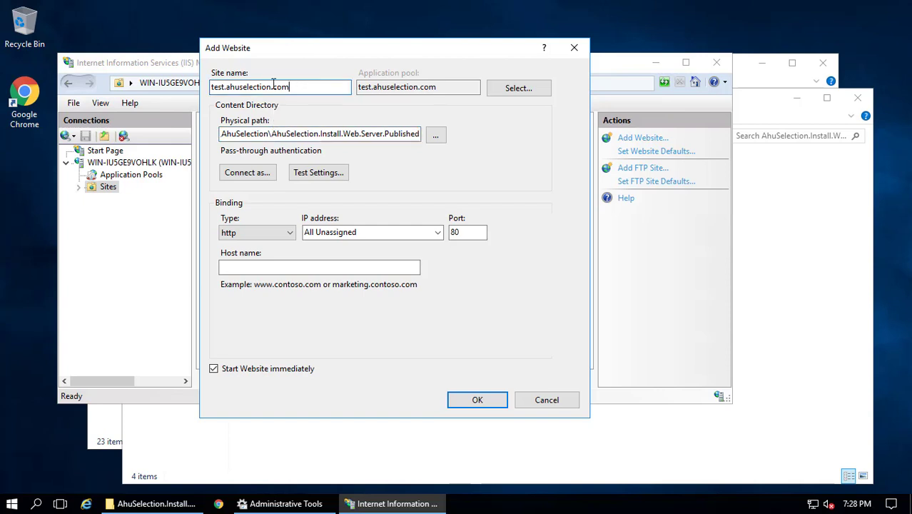
Set the host name to test.ahuselection.com and create the website
{"action": "double_click", "coordinate": [273, 87]}
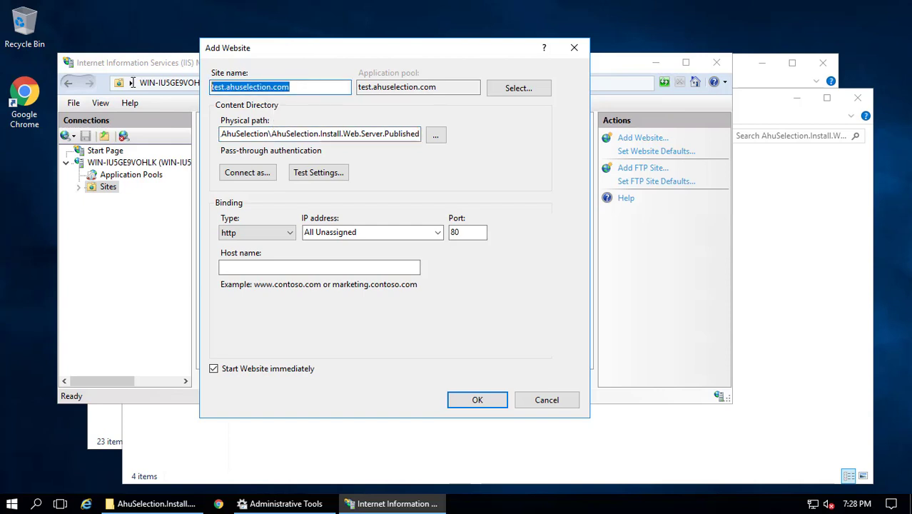
{"action": "left_click", "coordinate": [264, 268]}
{"action": "key", "text": "ctrl+v"}
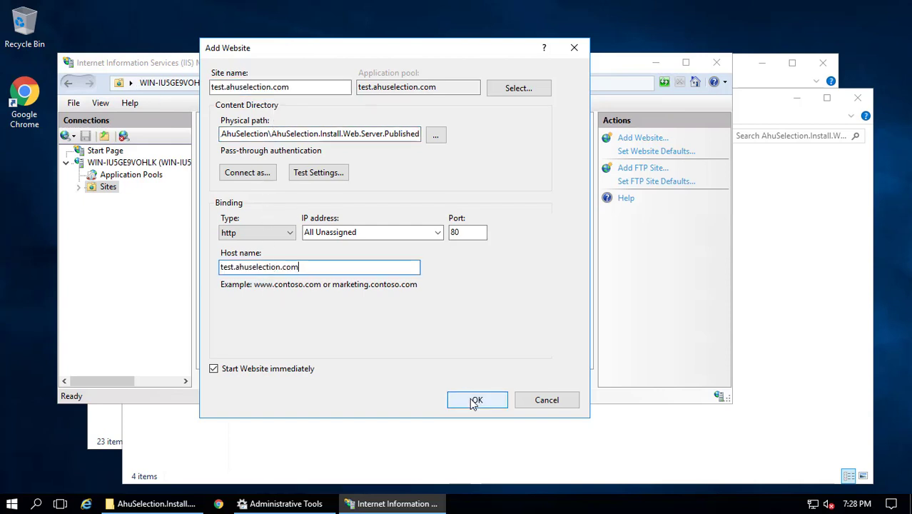
{"action": "left_click", "coordinate": [470, 398]}
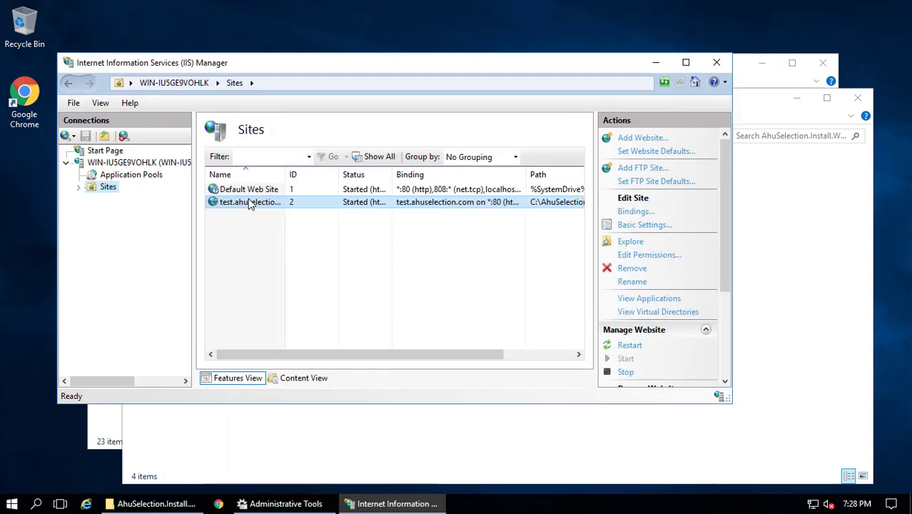
{"action": "right_click", "coordinate": [241, 206]}
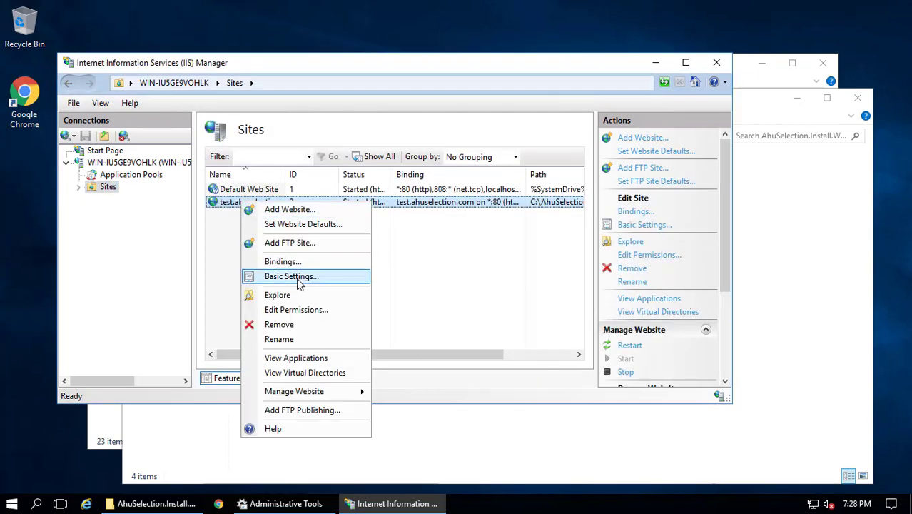
{"action": "mouse_move", "coordinate": [350, 392]}
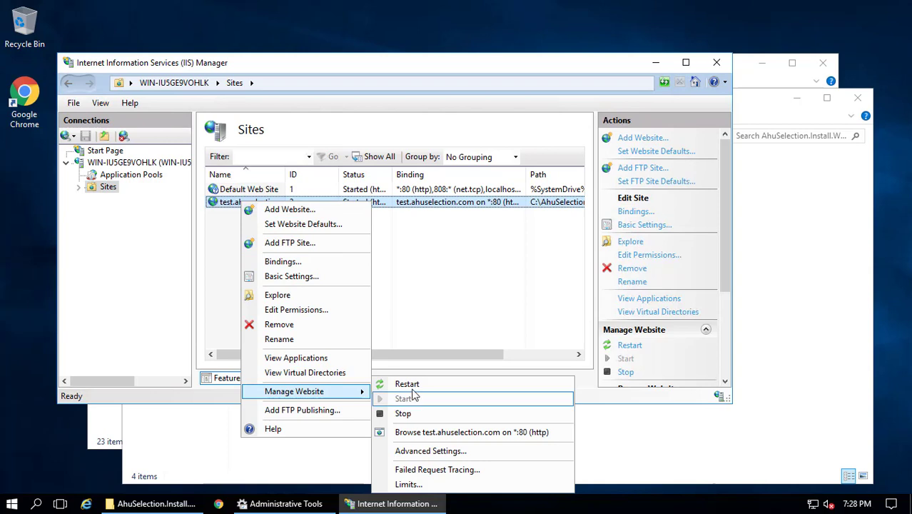
{"action": "left_click", "coordinate": [428, 432]}
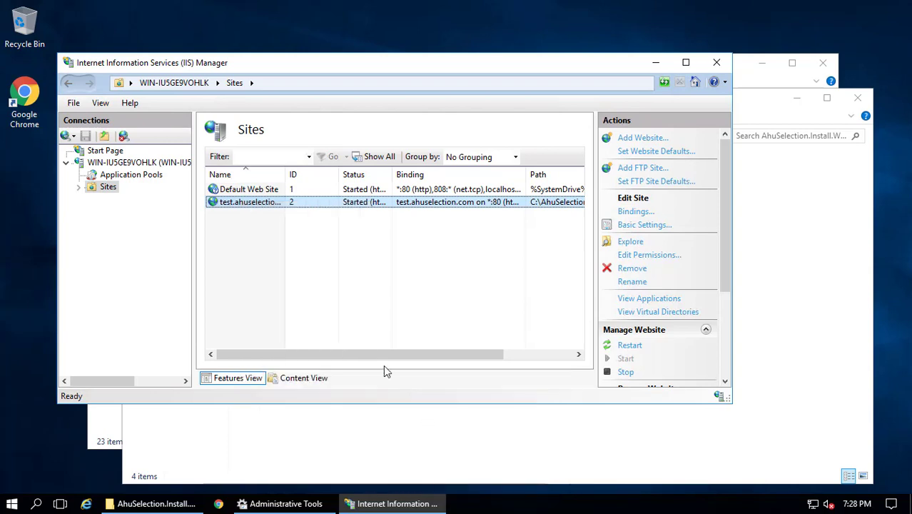
{"action": "left_click", "coordinate": [495, 30]}
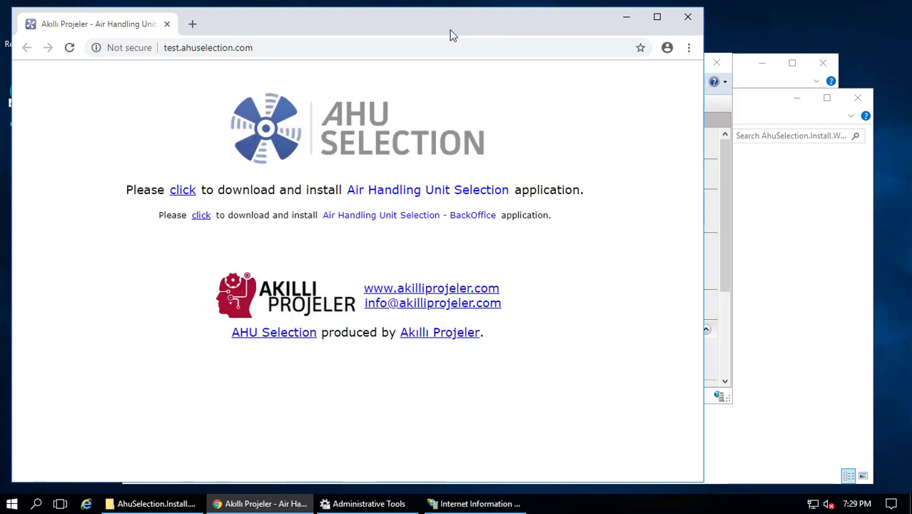
{"action": "left_click", "coordinate": [627, 18]}
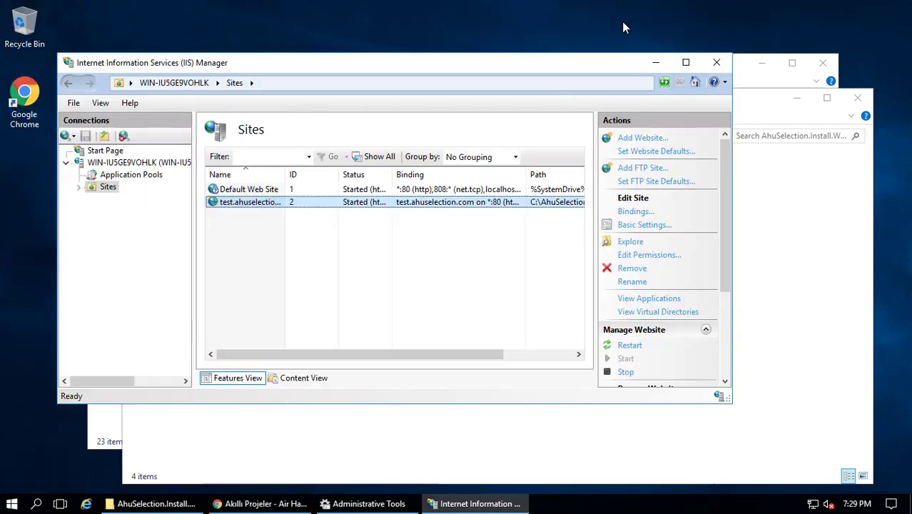
Clear the desktop and move File Explorer up to the C:\AhuSelection folder
{"action": "left_click", "coordinate": [655, 65]}
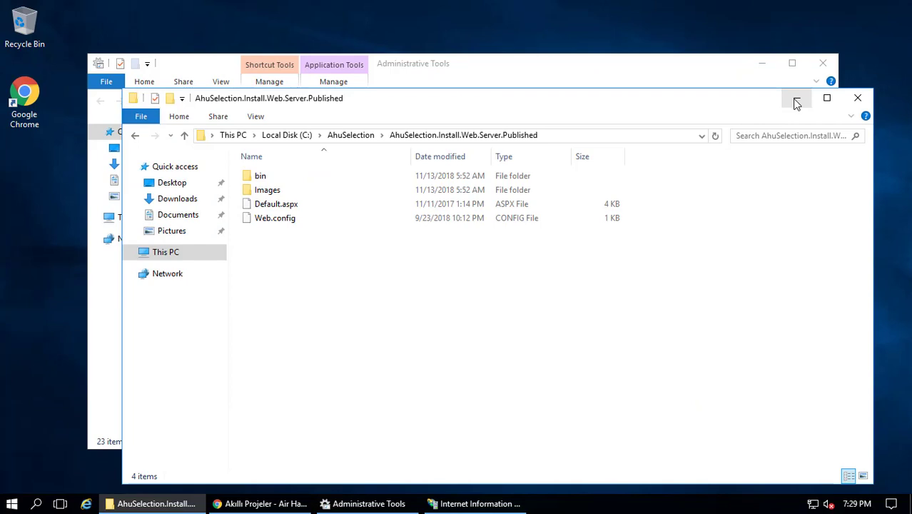
{"action": "left_click", "coordinate": [797, 99]}
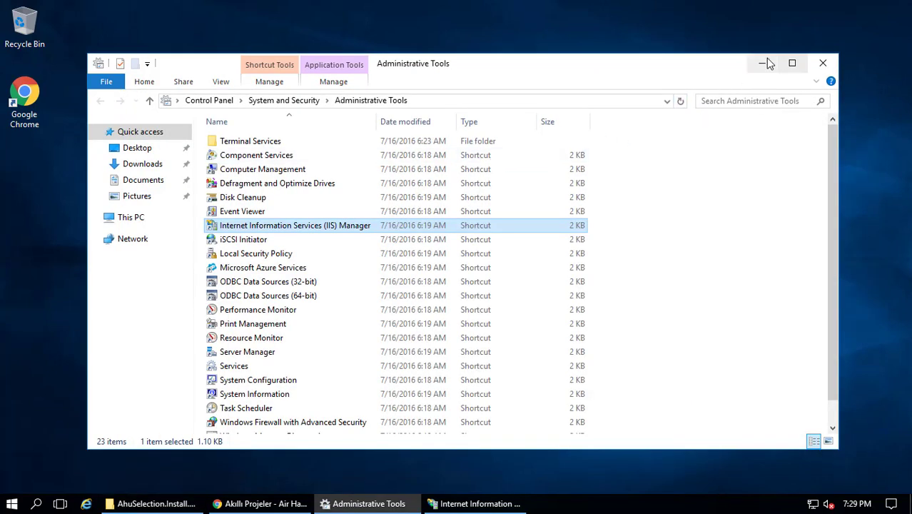
{"action": "left_click", "coordinate": [763, 63]}
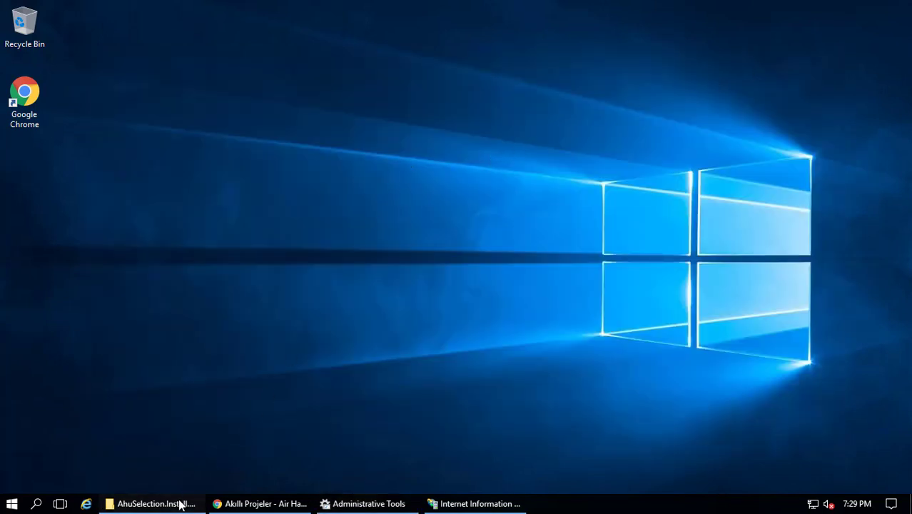
{"action": "left_click", "coordinate": [179, 503]}
{"action": "left_click", "coordinate": [366, 135]}
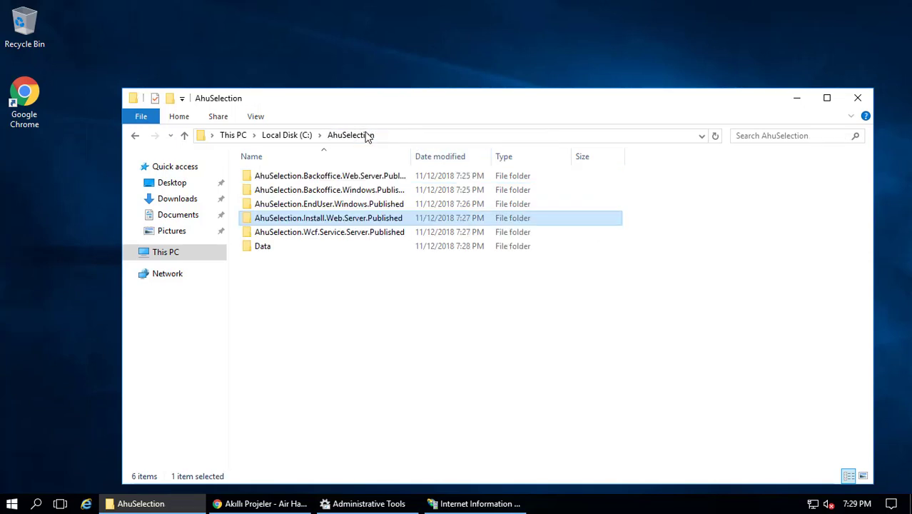
In IIS Manager, expand Sites and open the test.ahuselection.com site's home view
{"action": "left_click", "coordinate": [481, 503]}
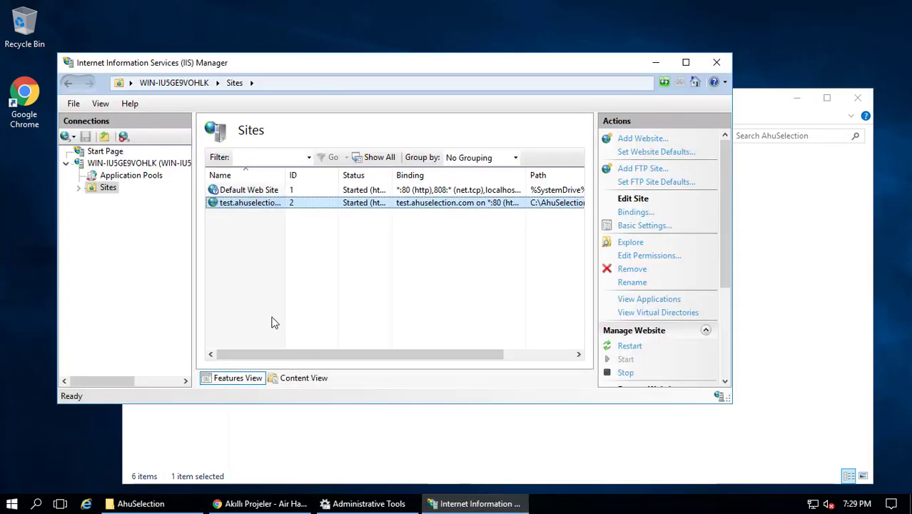
{"action": "double_click", "coordinate": [107, 188]}
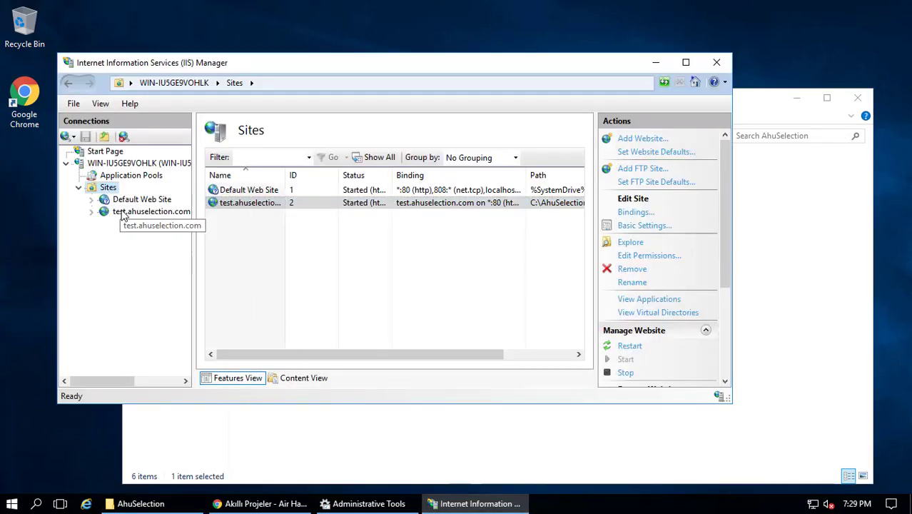
{"action": "left_click", "coordinate": [123, 212]}
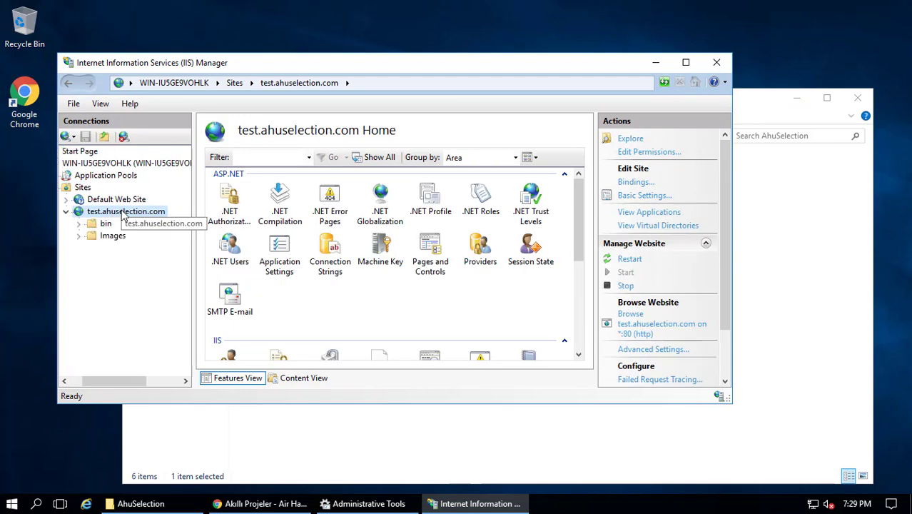
Add an application with alias 'updates' and physical path C:\AhuSelection to test.ahuselection.com
{"action": "right_click", "coordinate": [122, 213]}
{"action": "left_click", "coordinate": [174, 252]}
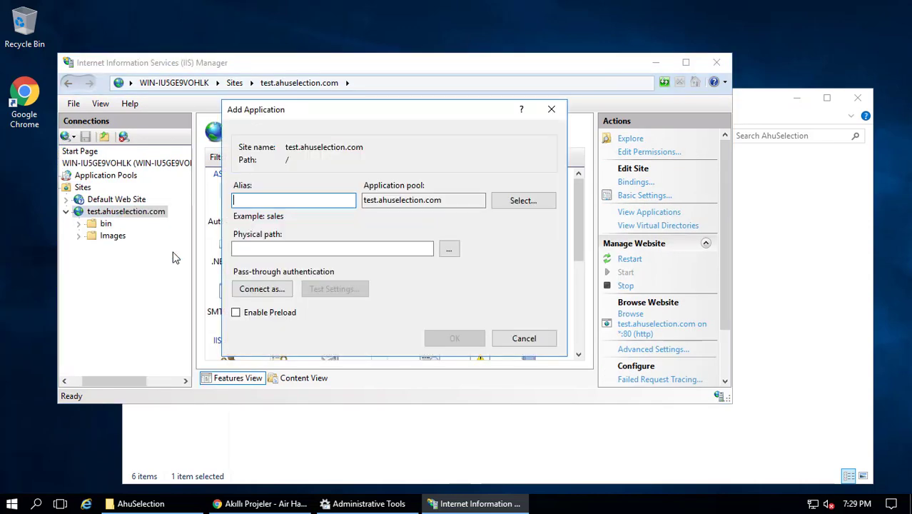
{"action": "type", "text": "updates"}
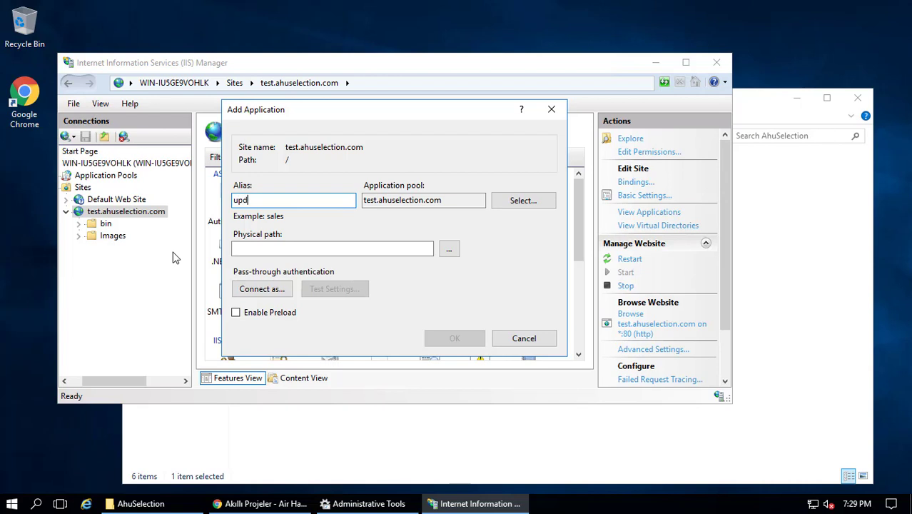
{"action": "left_click", "coordinate": [449, 249]}
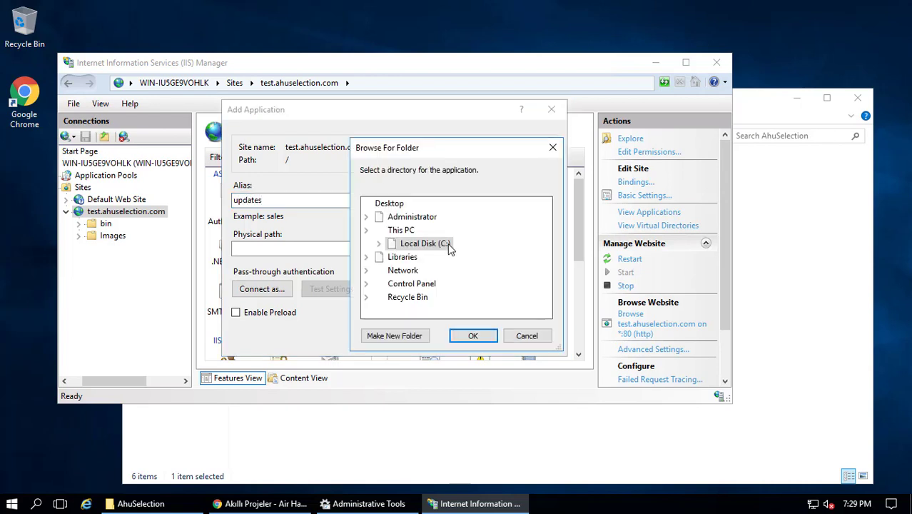
{"action": "double_click", "coordinate": [440, 312]}
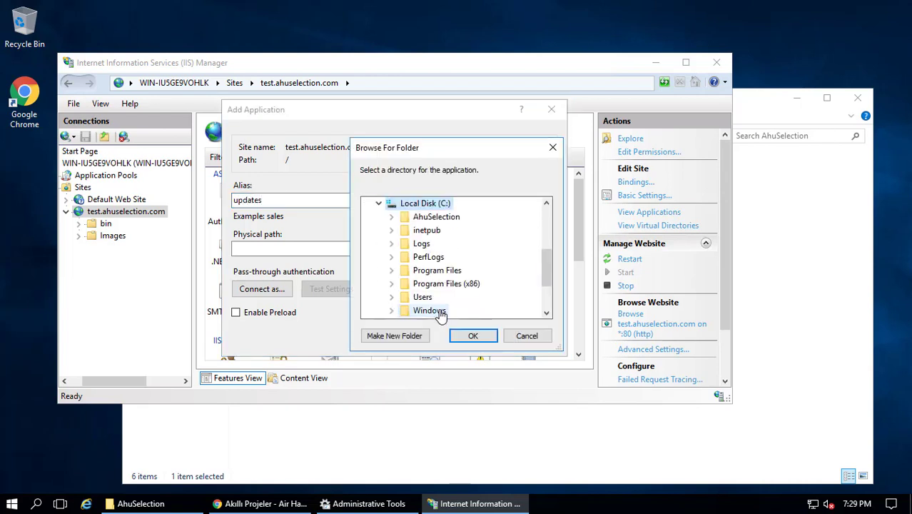
{"action": "left_click", "coordinate": [432, 217]}
{"action": "double_click", "coordinate": [431, 217]}
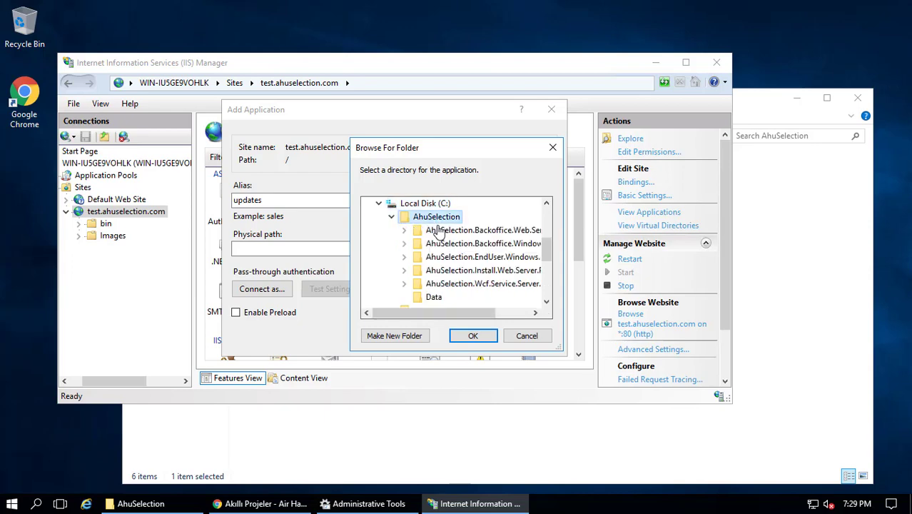
{"action": "left_click", "coordinate": [474, 337]}
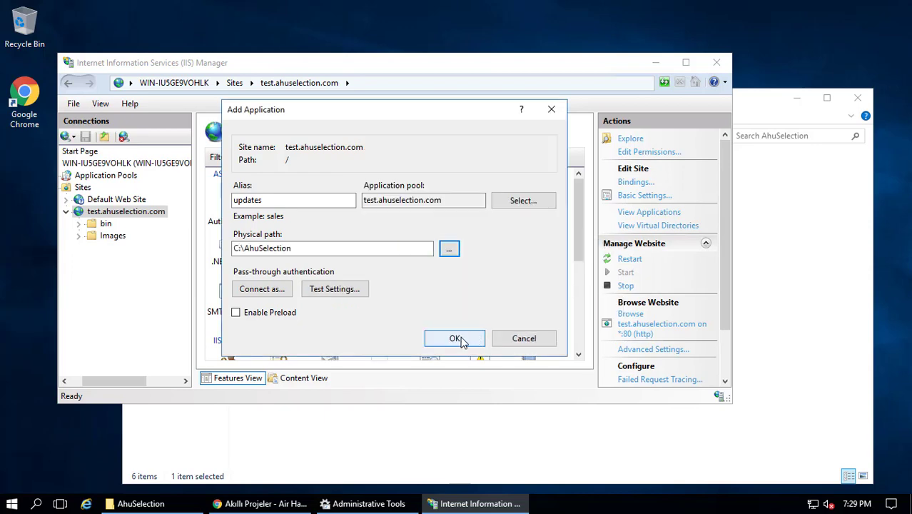
{"action": "left_click", "coordinate": [456, 339]}
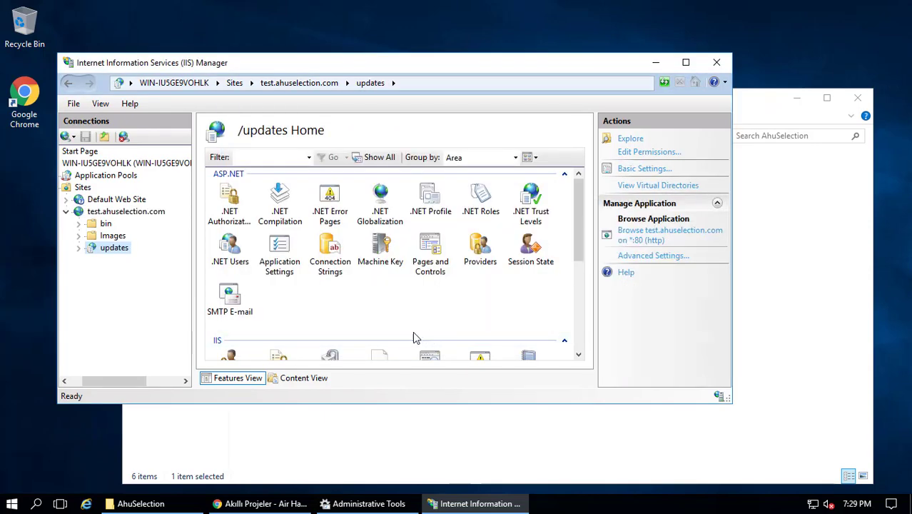
{"action": "left_click", "coordinate": [168, 506]}
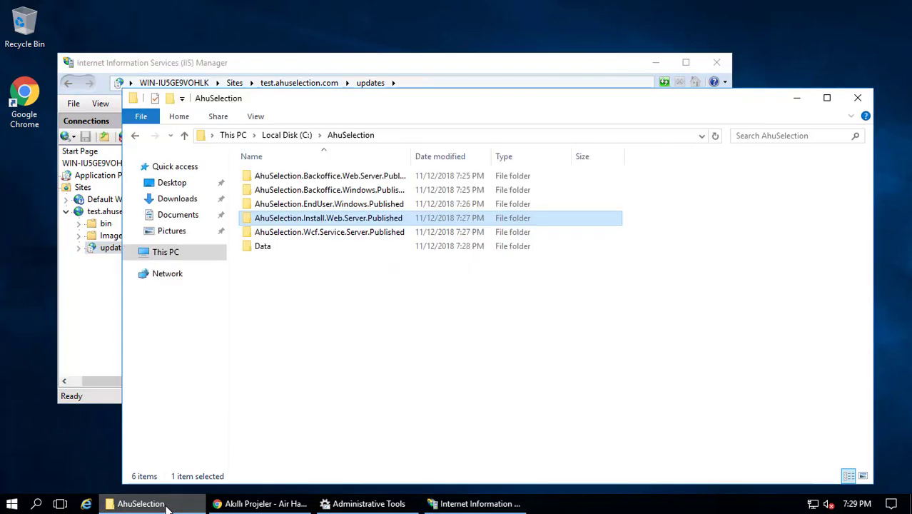
Install the service server from Setup in AhuSelection.Wcf.Service.Server.Published and allow it to run
{"action": "double_click", "coordinate": [315, 232]}
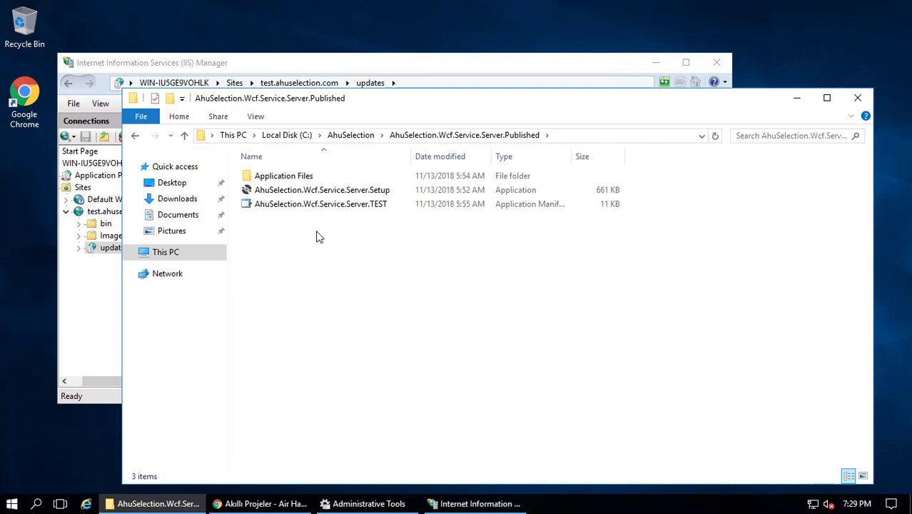
{"action": "left_click", "coordinate": [344, 191]}
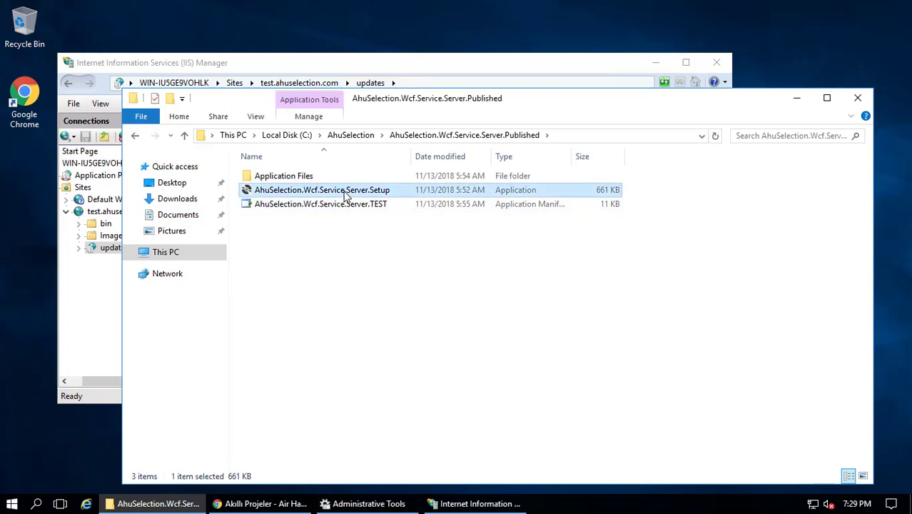
{"action": "double_click", "coordinate": [344, 191]}
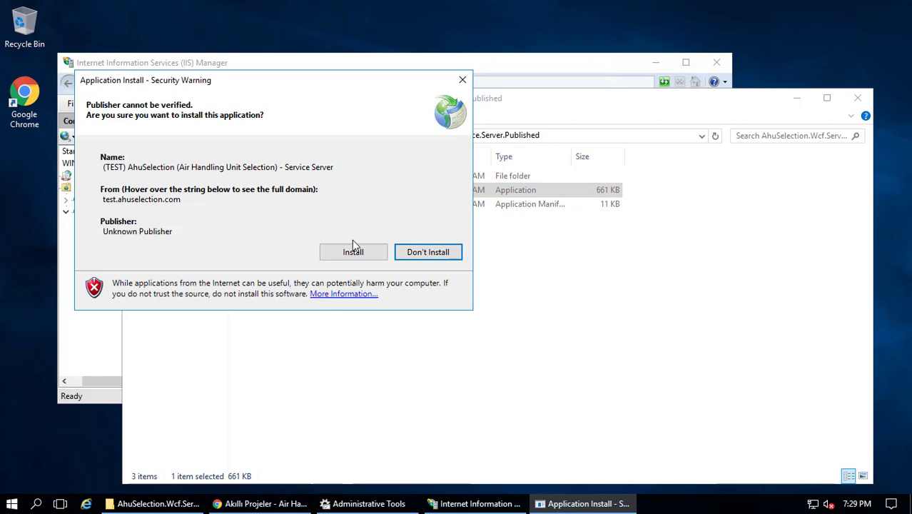
{"action": "left_click", "coordinate": [353, 251]}
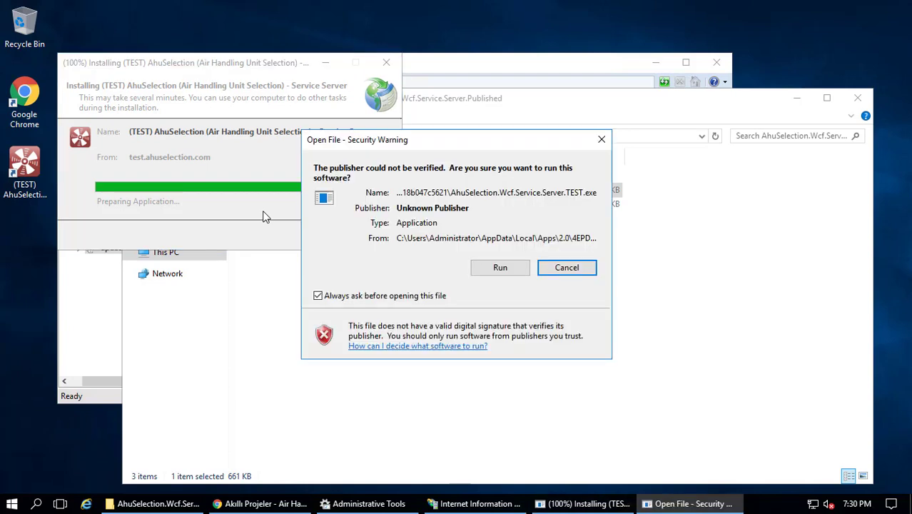
{"action": "left_click", "coordinate": [498, 269]}
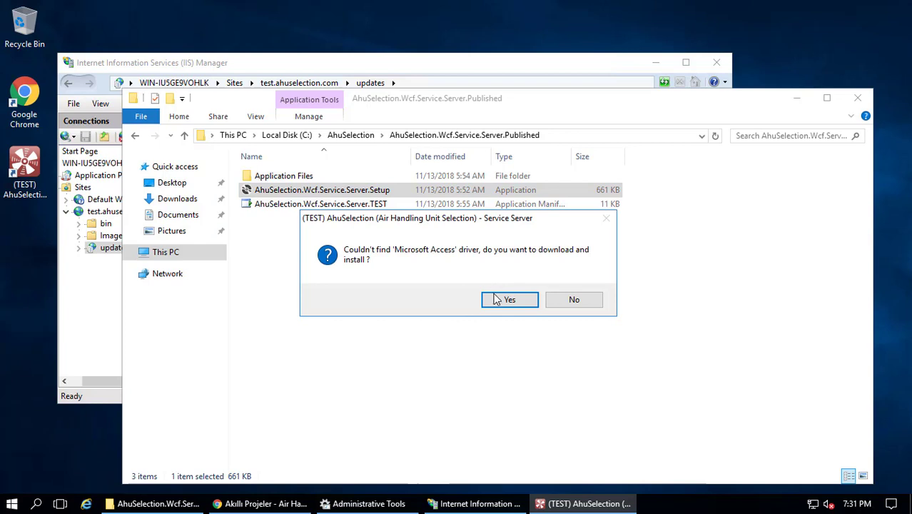
Save the Access database engine installer to Downloads and agree to install the driver with defaults
{"action": "left_click", "coordinate": [495, 300]}
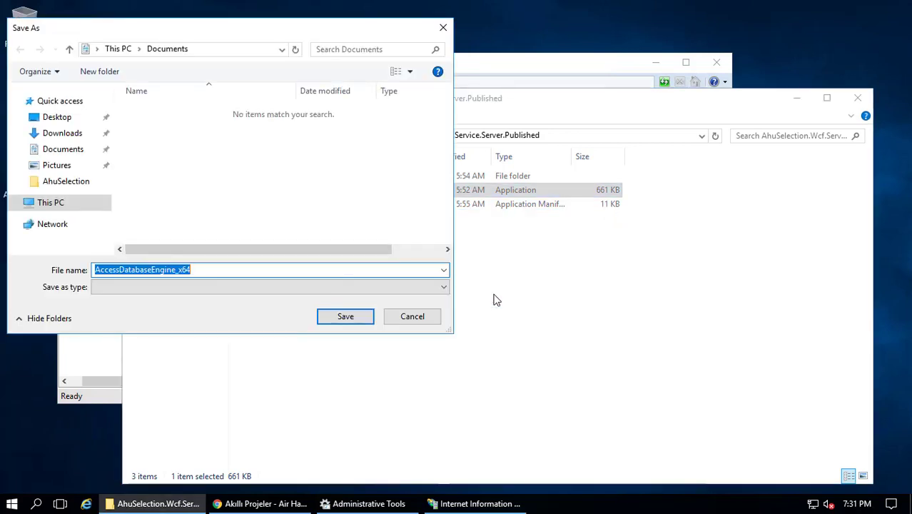
{"action": "left_click", "coordinate": [70, 134]}
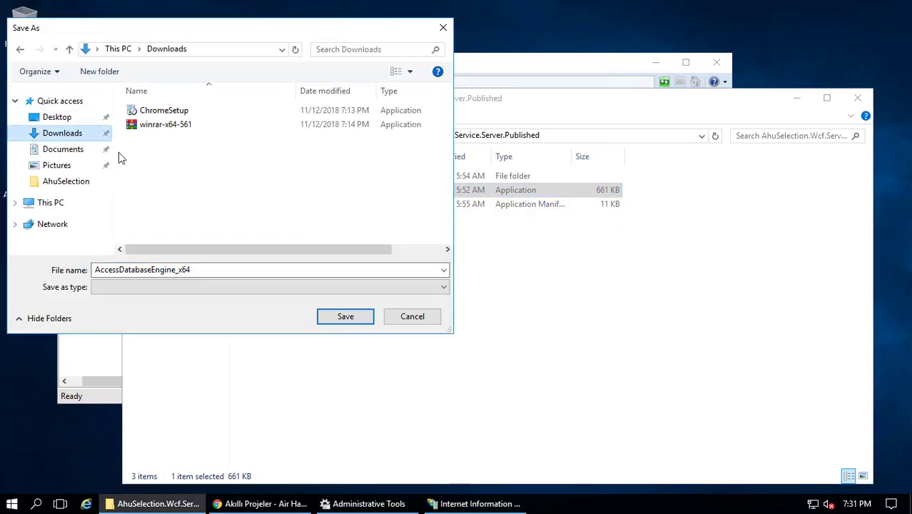
{"action": "left_click", "coordinate": [342, 316]}
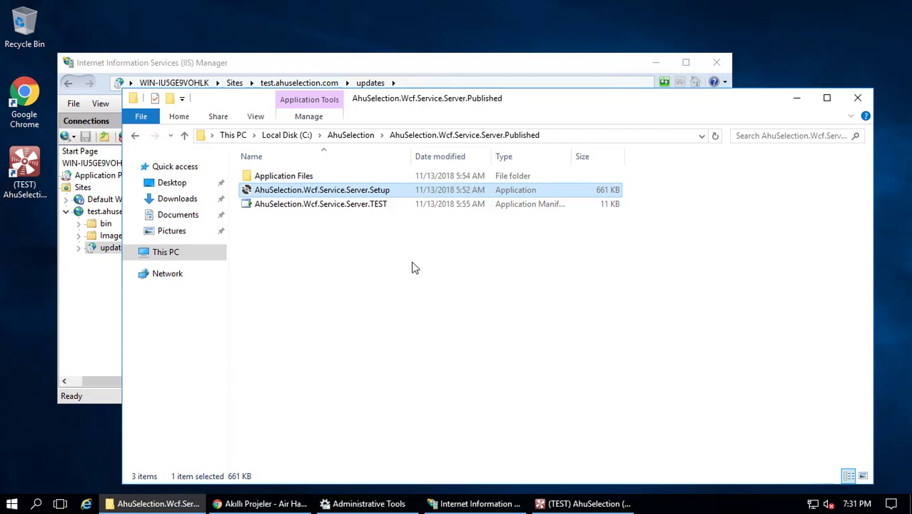
{"action": "left_click", "coordinate": [796, 99]}
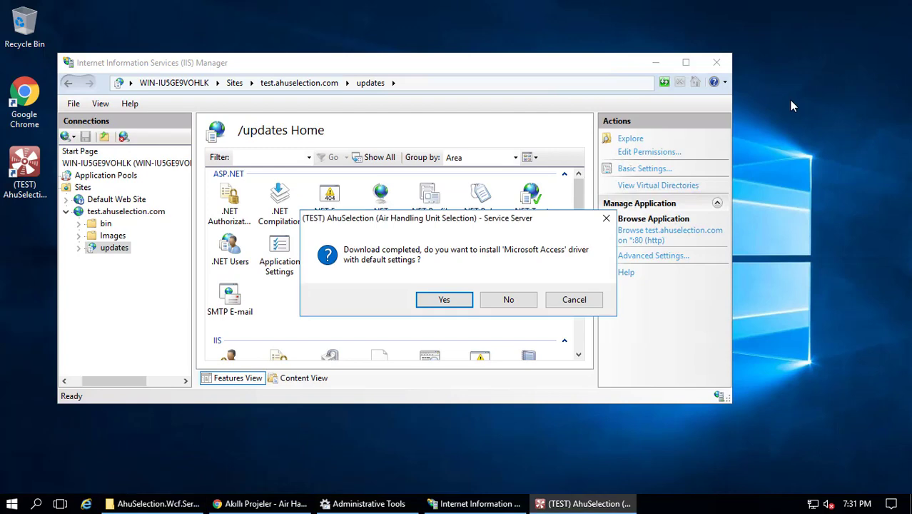
{"action": "left_click", "coordinate": [449, 299]}
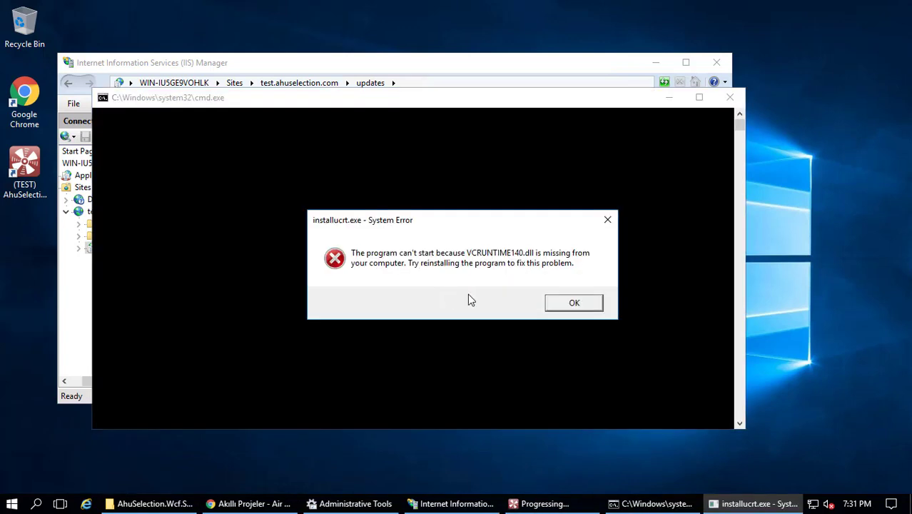
Dismiss the VCRUNTIME140 error, accept the license, and install Access database engine 2016 in the default folder
{"action": "left_click", "coordinate": [565, 305]}
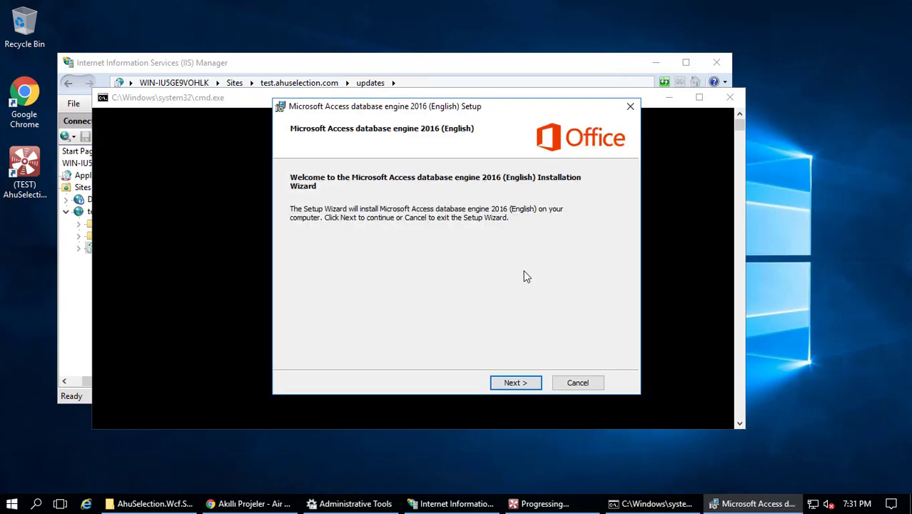
{"action": "left_click", "coordinate": [519, 383]}
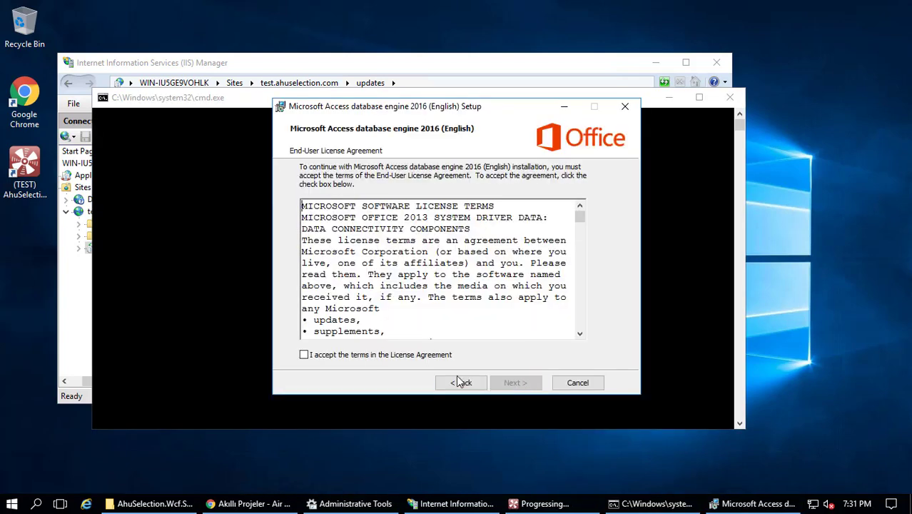
{"action": "left_click", "coordinate": [418, 355]}
{"action": "left_click", "coordinate": [516, 382]}
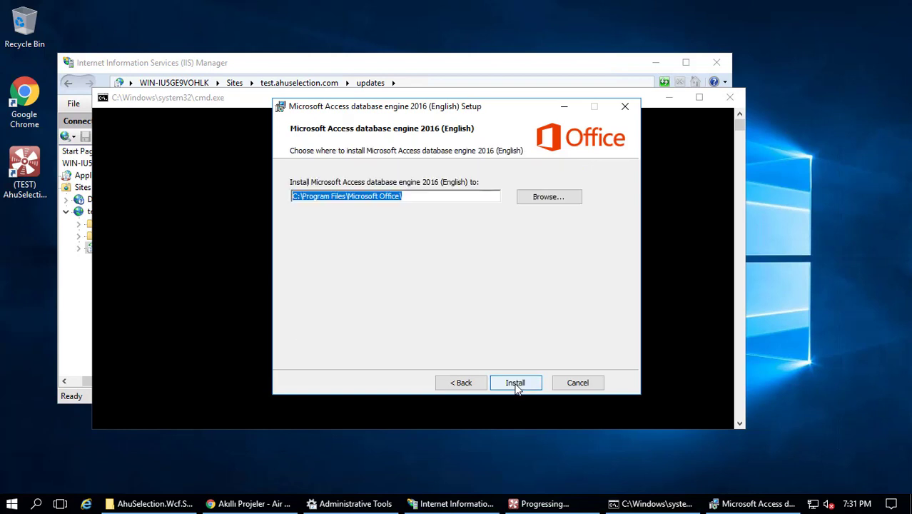
{"action": "left_click", "coordinate": [517, 384]}
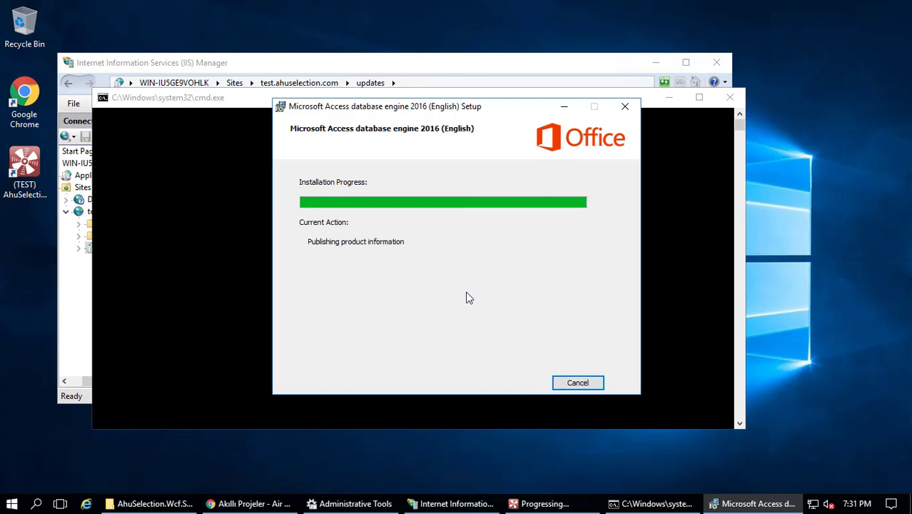
{"action": "left_click", "coordinate": [475, 308]}
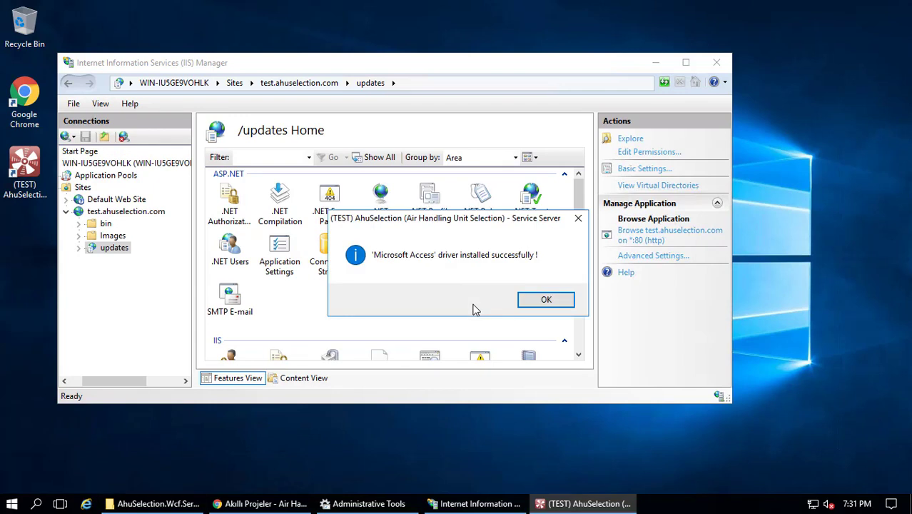
{"action": "left_click", "coordinate": [540, 302]}
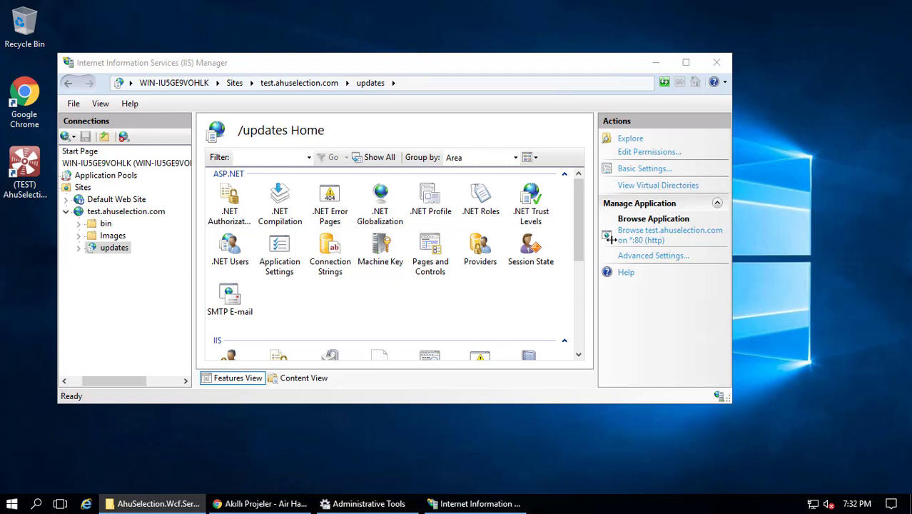
{"action": "left_click", "coordinate": [657, 67]}
Launch (TEST) AhuSelection from the desktop icon and allow the unverified application to run
{"action": "left_click", "coordinate": [657, 66]}
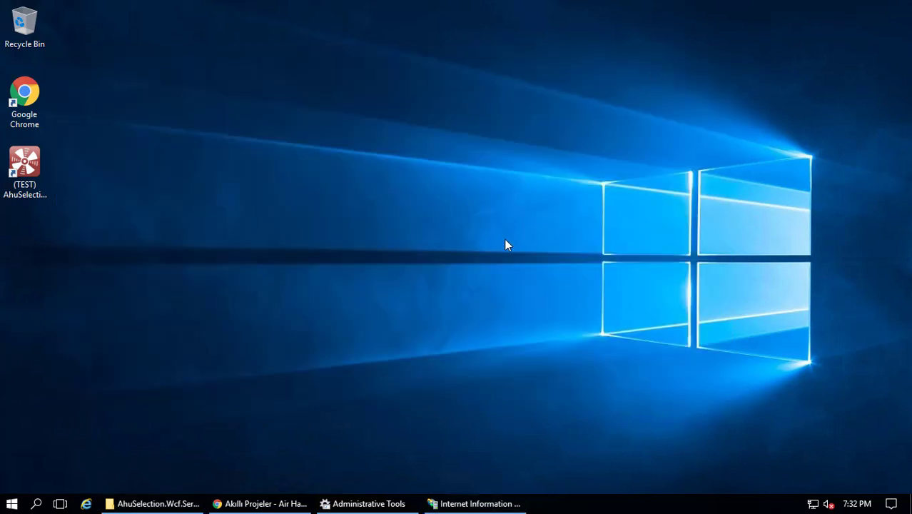
{"action": "double_click", "coordinate": [23, 164]}
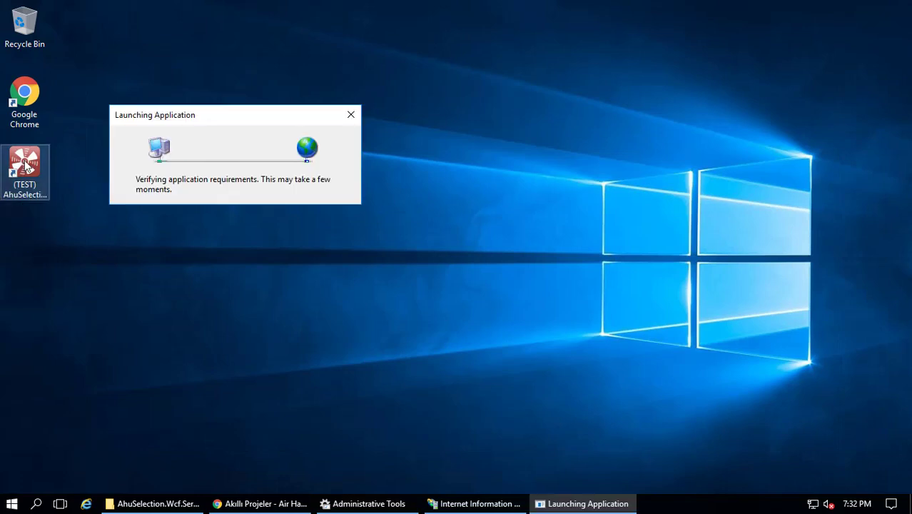
{"action": "left_click", "coordinate": [500, 267]}
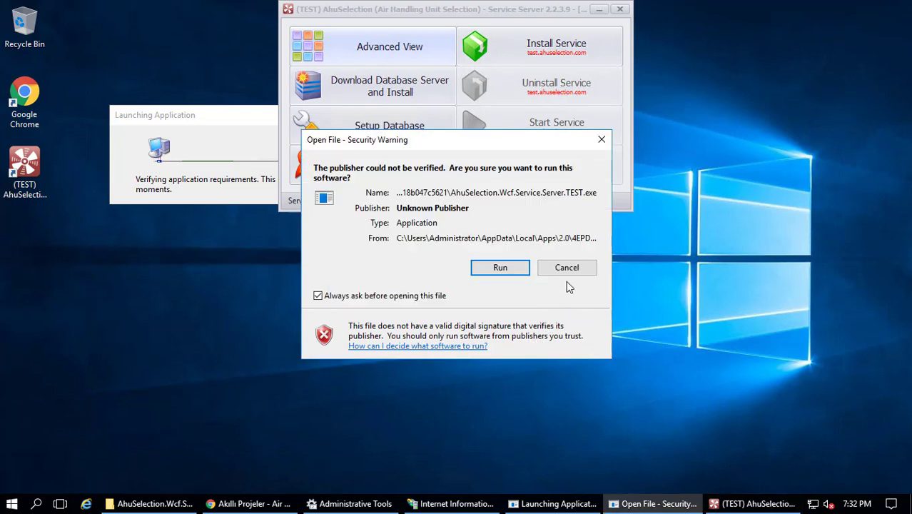
{"action": "left_click", "coordinate": [565, 270]}
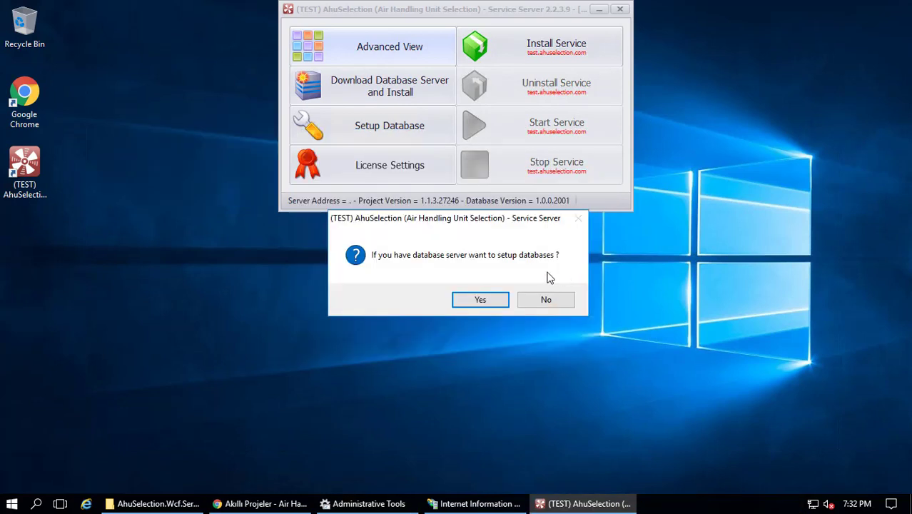
Agree to database setup, skip the service account, and accept the restart before installing the database server
{"action": "left_click", "coordinate": [474, 299]}
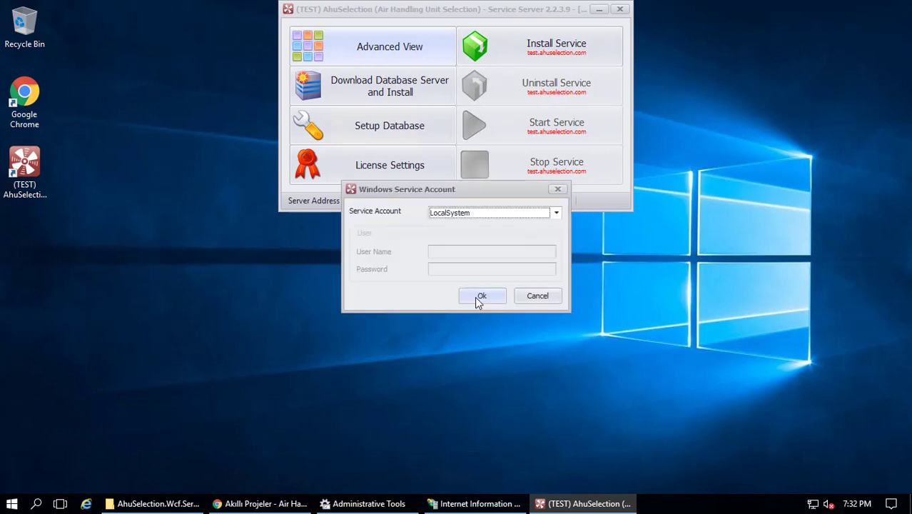
{"action": "left_click", "coordinate": [539, 297]}
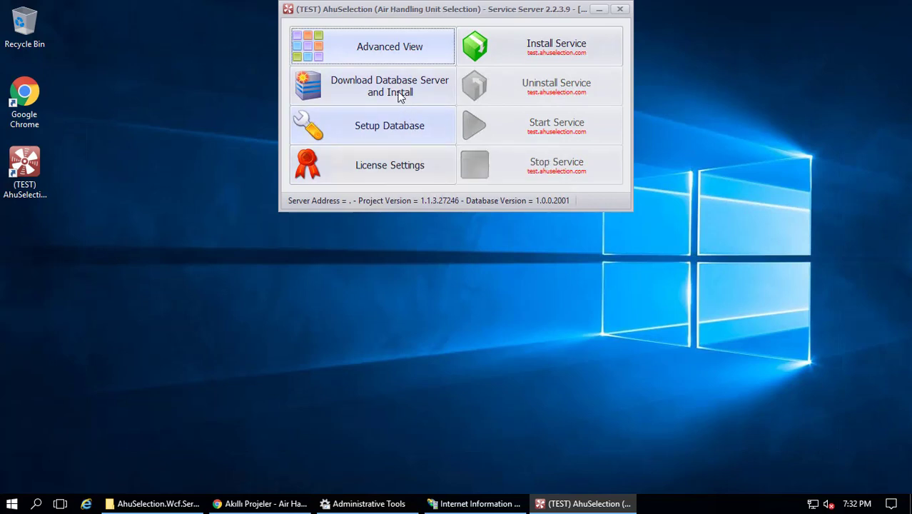
{"action": "left_click", "coordinate": [400, 96]}
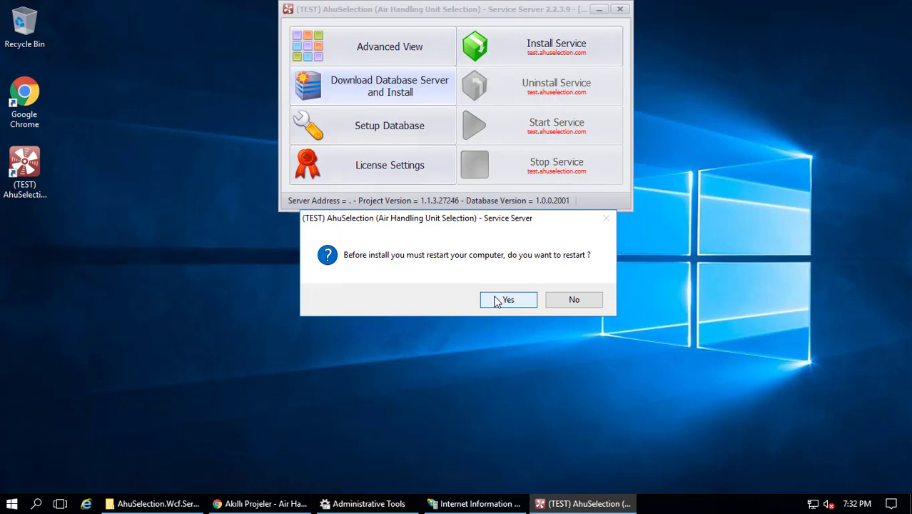
{"action": "left_click", "coordinate": [503, 300]}
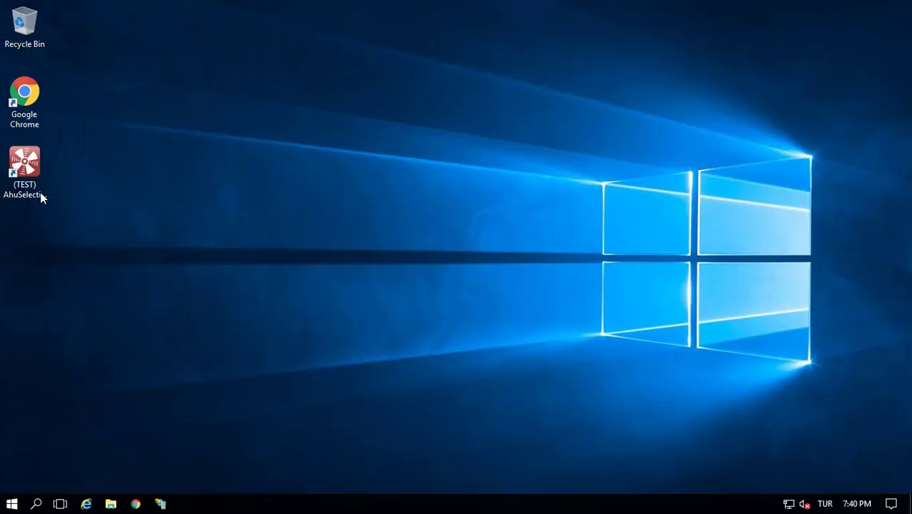
Relaunch (TEST) AhuSelection from its desktop shortcut and allow it to run
{"action": "left_click", "coordinate": [36, 187]}
{"action": "double_click", "coordinate": [35, 183]}
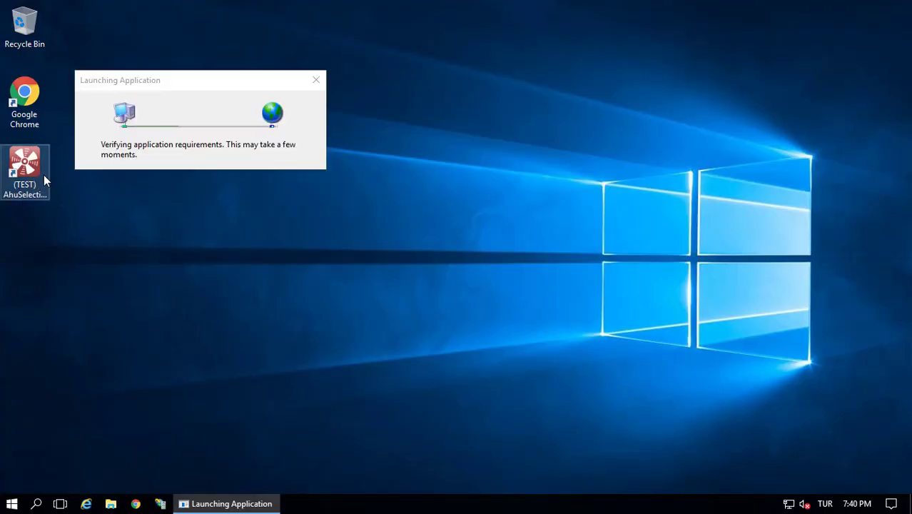
{"action": "left_click", "coordinate": [491, 267]}
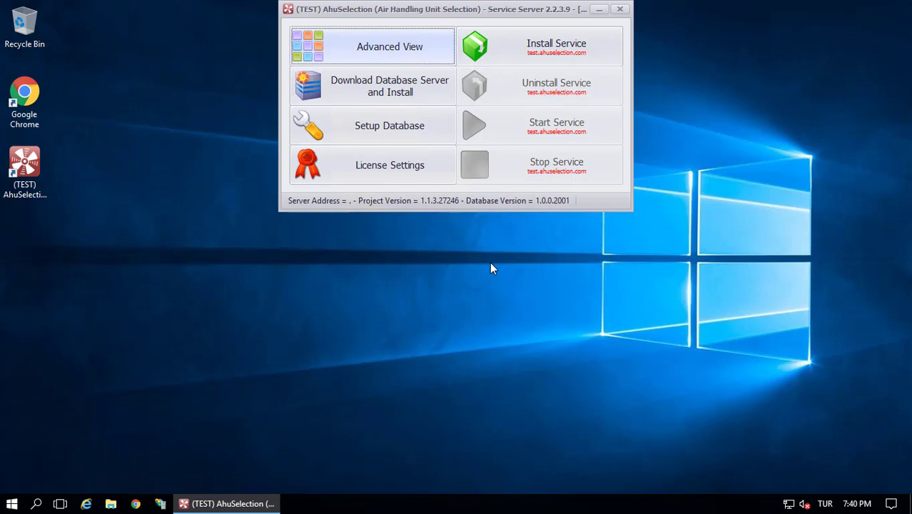
Download SQL Server Express With Management Studio to Downloads and install it as SQLEXPRESS with defaults
{"action": "left_click", "coordinate": [371, 97]}
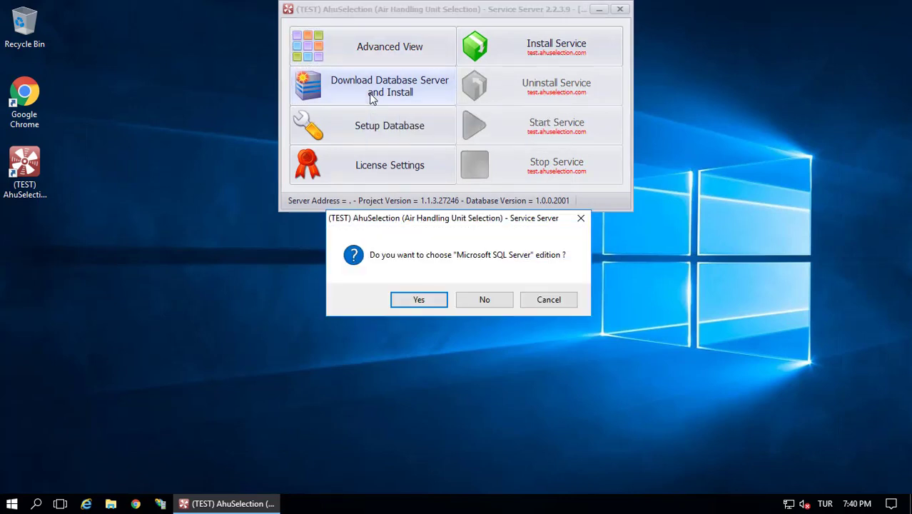
{"action": "left_click", "coordinate": [419, 300]}
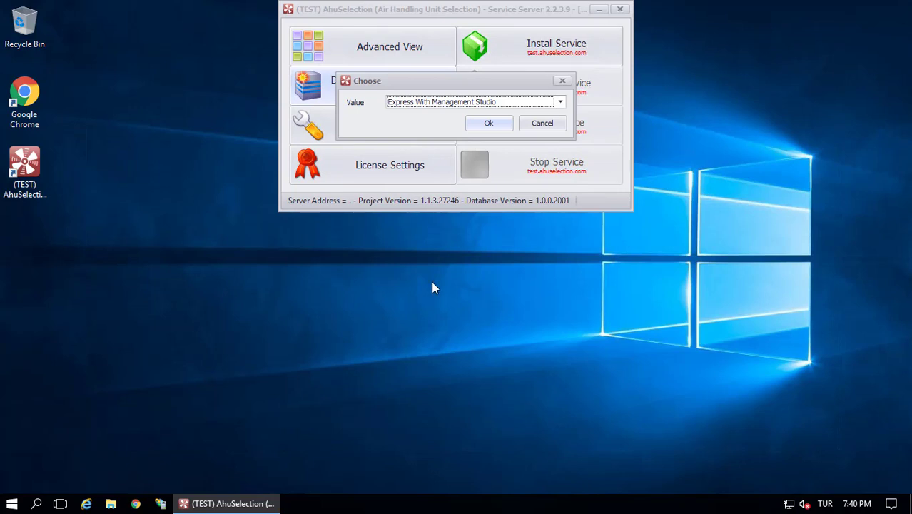
{"action": "left_click", "coordinate": [488, 122]}
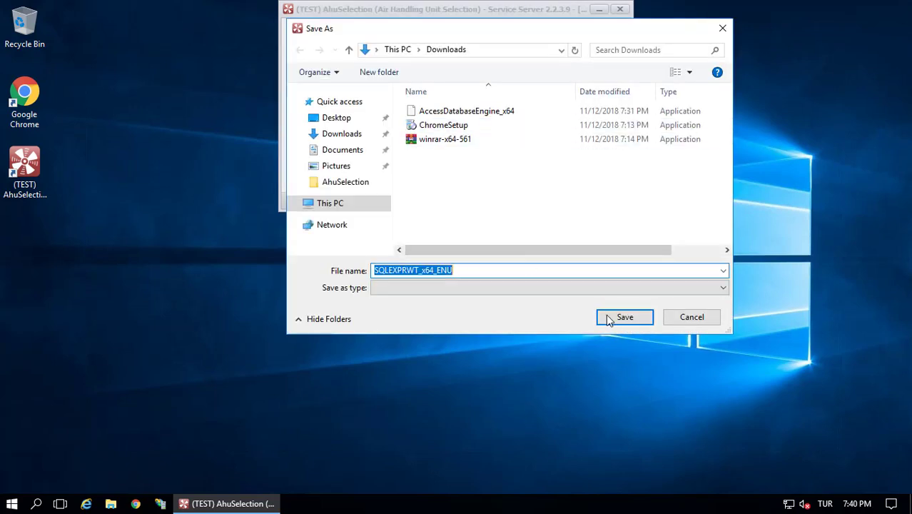
{"action": "left_click", "coordinate": [623, 319]}
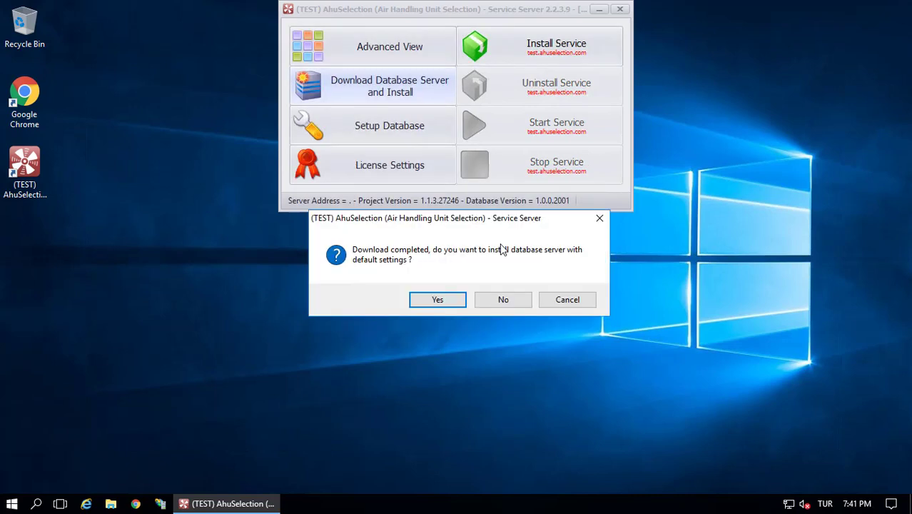
{"action": "left_click", "coordinate": [443, 302]}
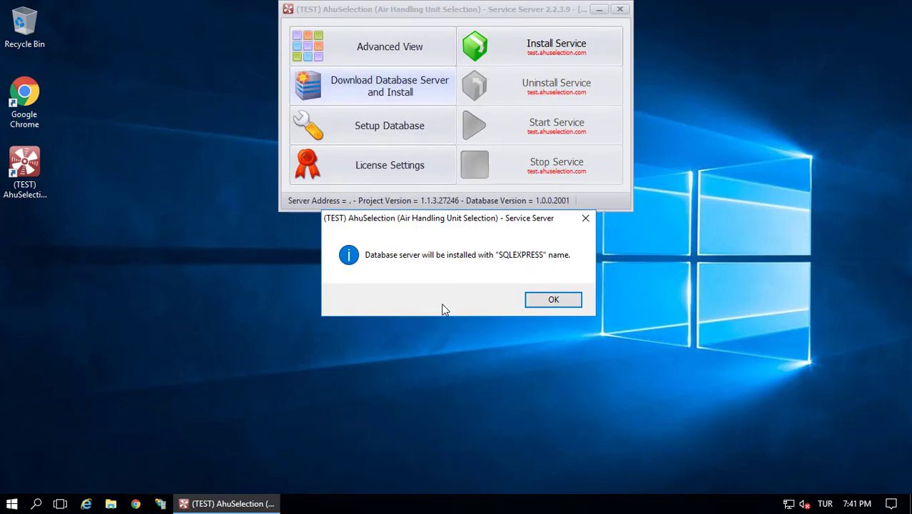
{"action": "left_click", "coordinate": [551, 303]}
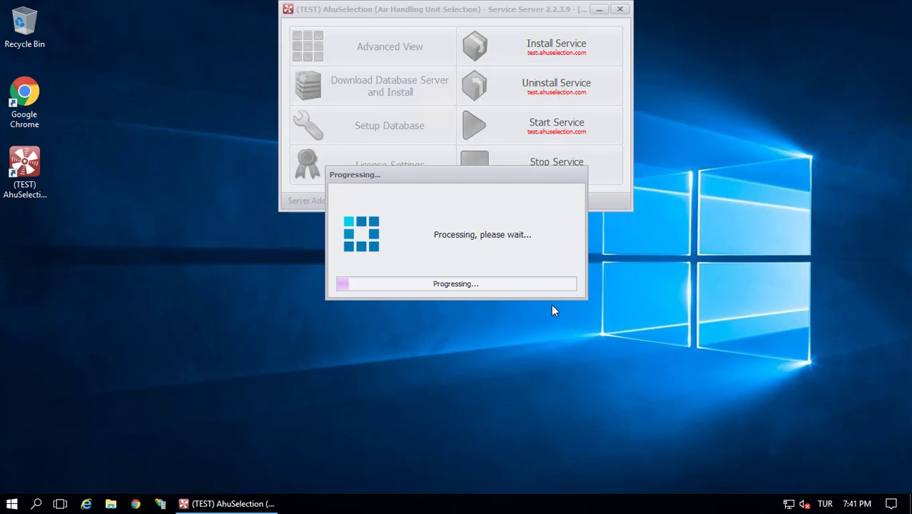
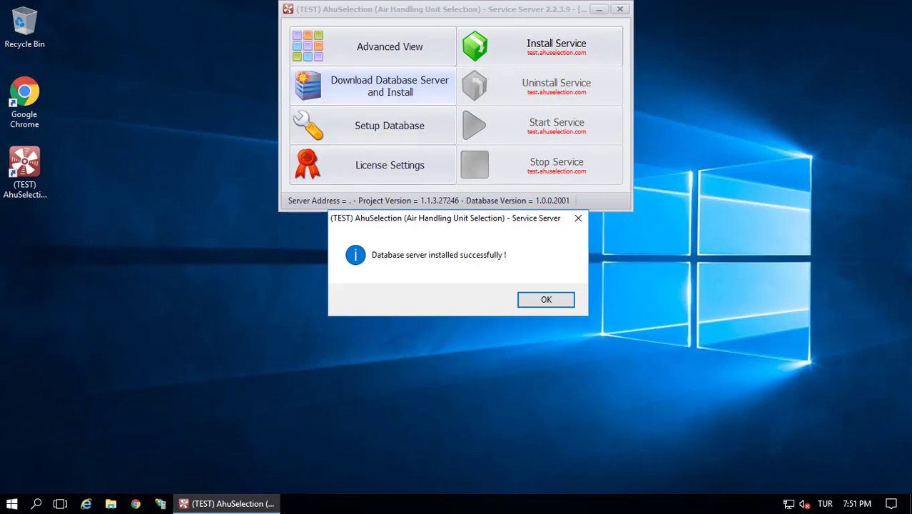
Dismiss the server-installed message and start database setup under the LocalSystem service account
{"action": "left_click", "coordinate": [546, 302]}
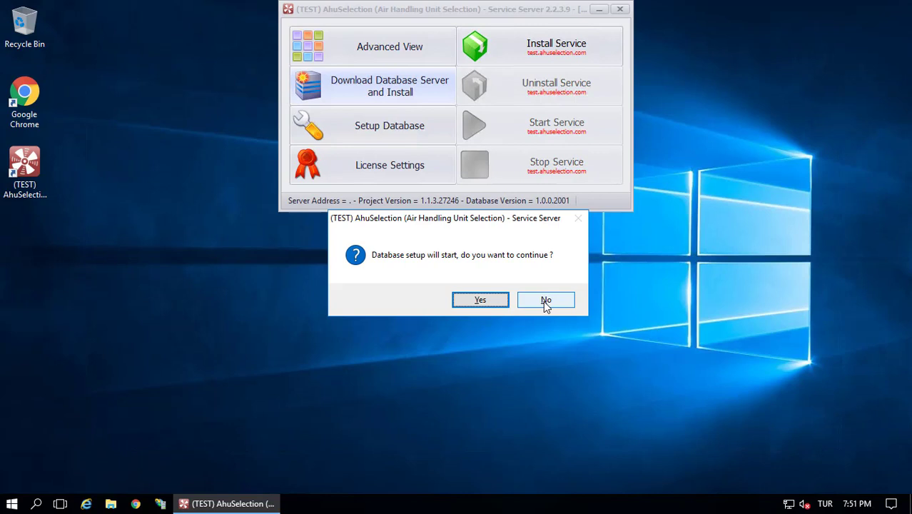
{"action": "left_click", "coordinate": [481, 301]}
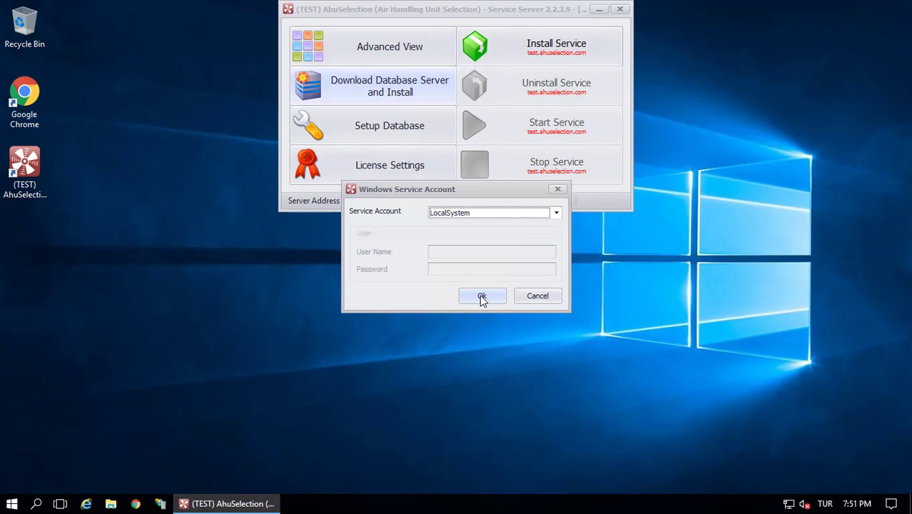
{"action": "left_click", "coordinate": [482, 298]}
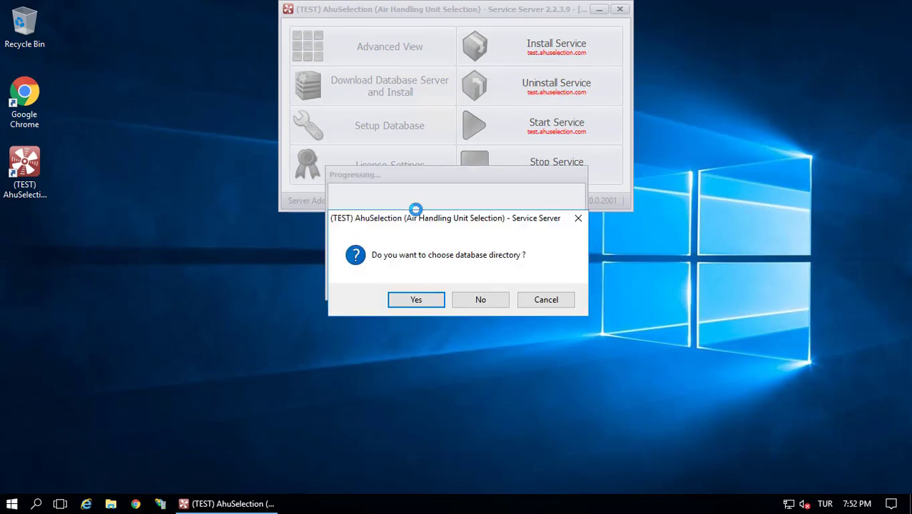
Choose C:\AhuSelection\Data as the database directory and acknowledge the follow-up notice
{"action": "left_click", "coordinate": [414, 301]}
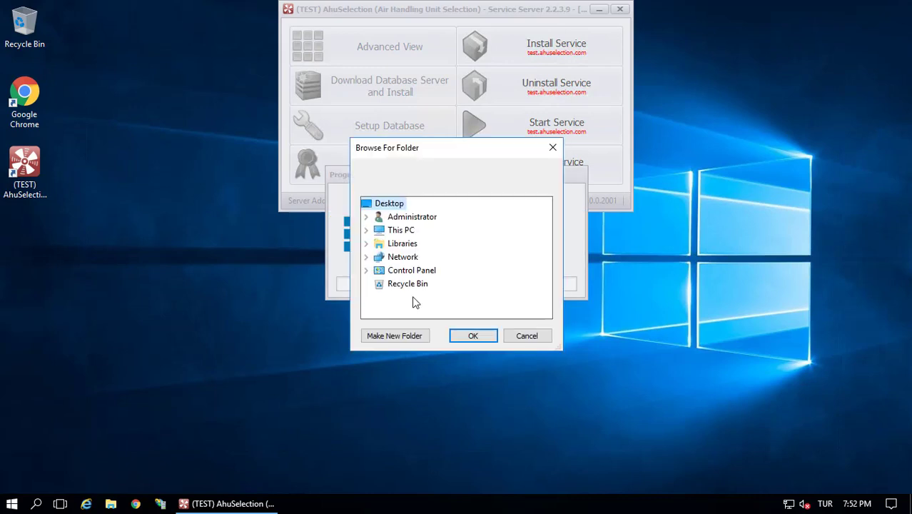
{"action": "double_click", "coordinate": [397, 231]}
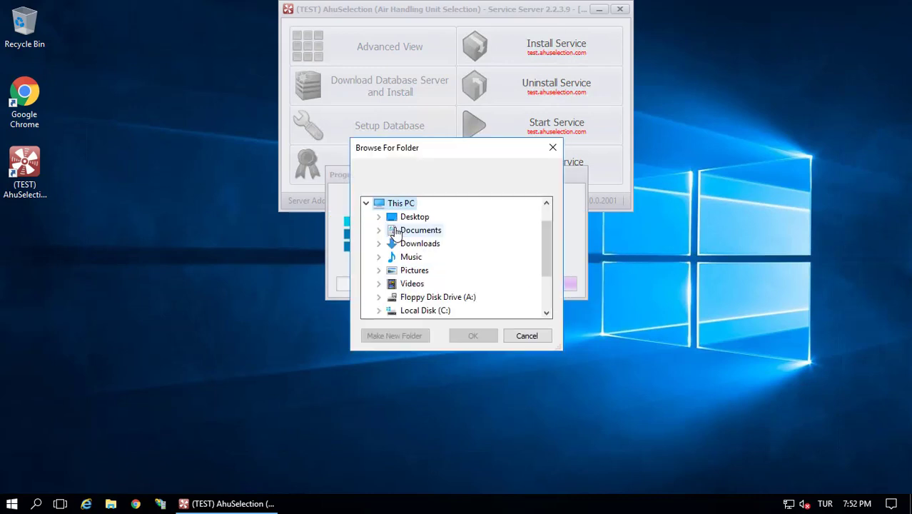
{"action": "double_click", "coordinate": [421, 310]}
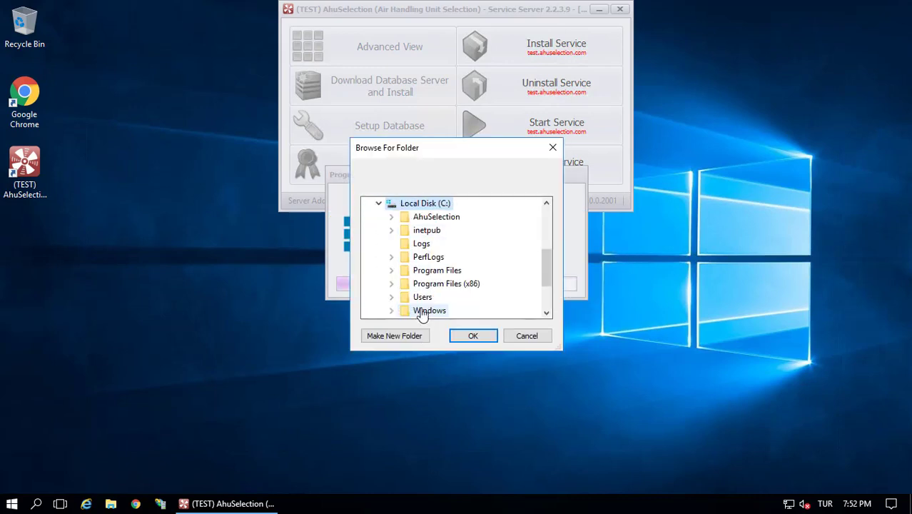
{"action": "double_click", "coordinate": [429, 217]}
{"action": "left_click", "coordinate": [432, 300]}
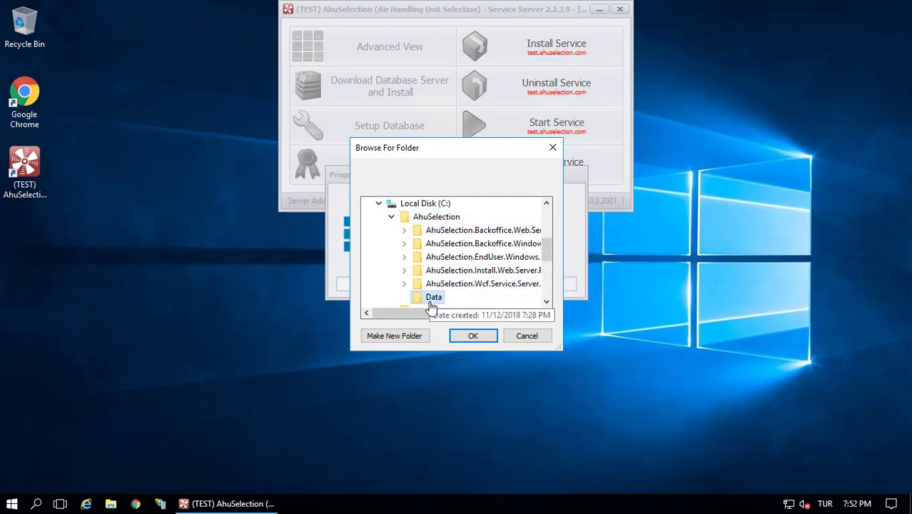
{"action": "left_click", "coordinate": [468, 335]}
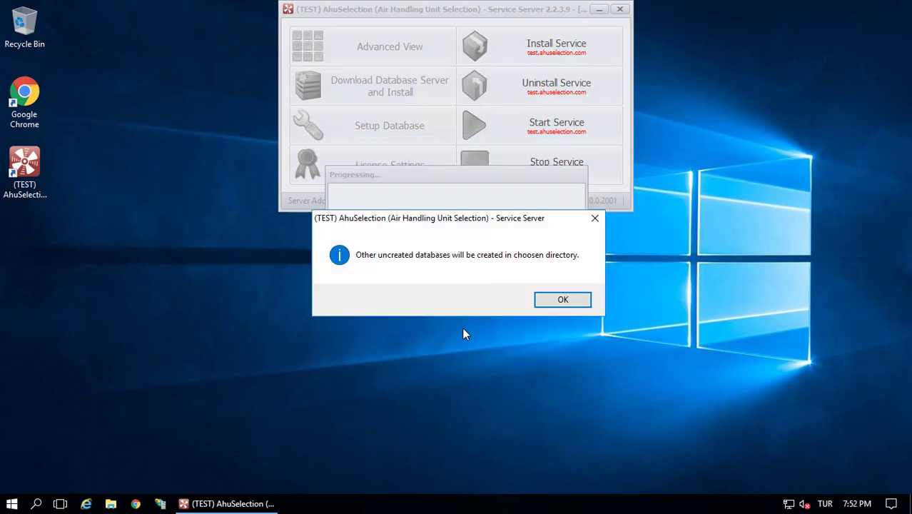
{"action": "left_click", "coordinate": [558, 300]}
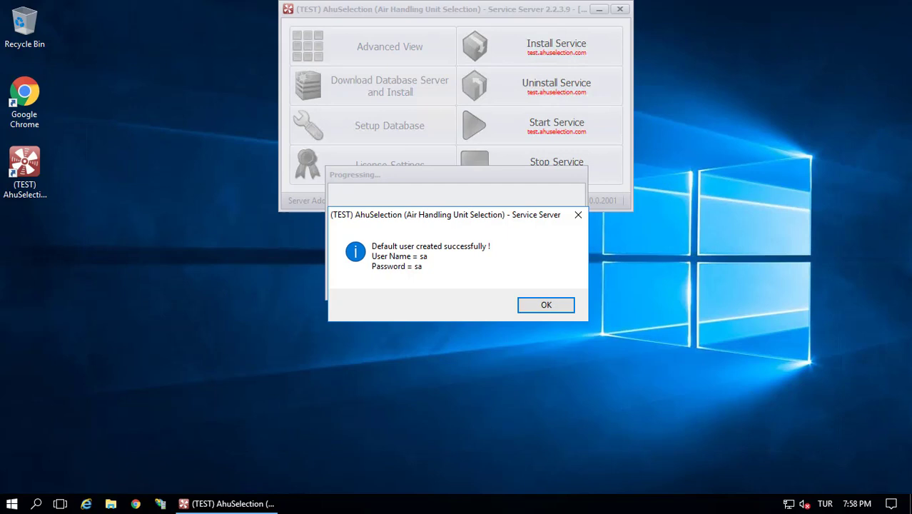
Acknowledge the 'Default user created' and 'All processes completed successfully' messages
{"action": "left_click", "coordinate": [546, 306]}
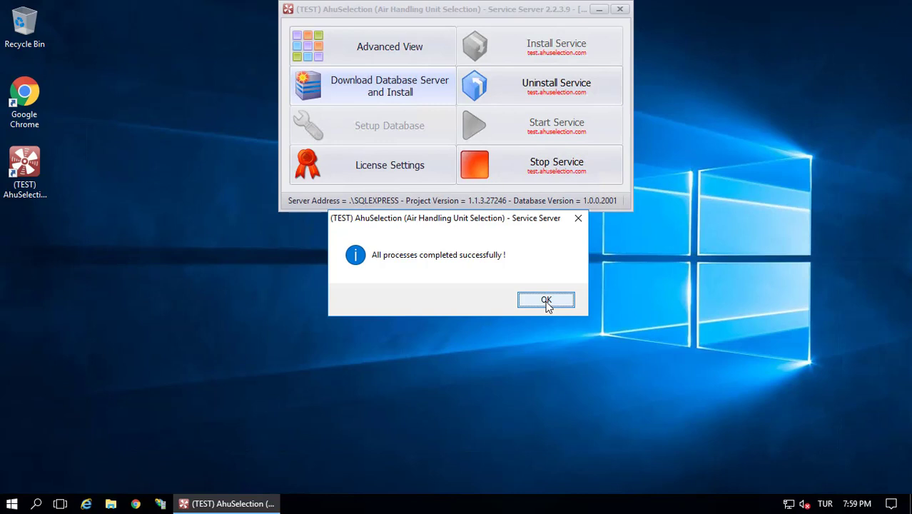
{"action": "left_click", "coordinate": [546, 300]}
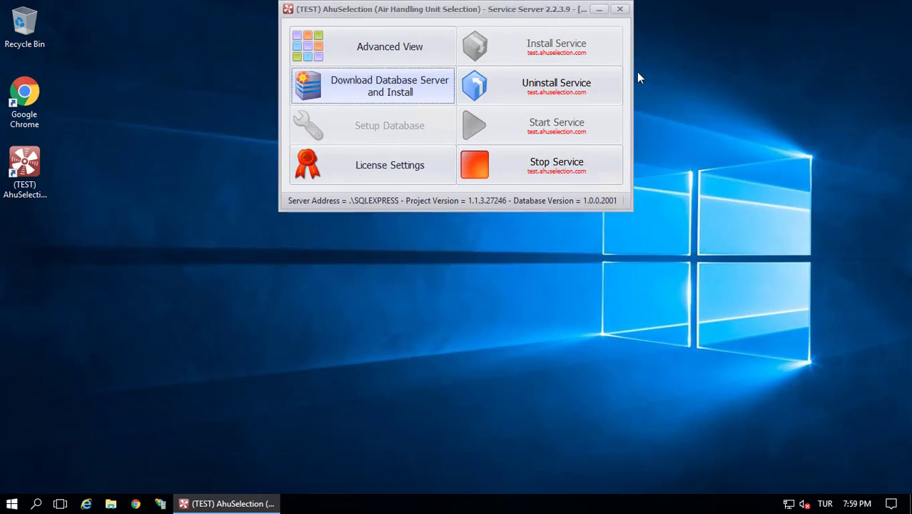
Open license settings, accept the license terms, and choose activation over the internet
{"action": "left_click", "coordinate": [391, 177]}
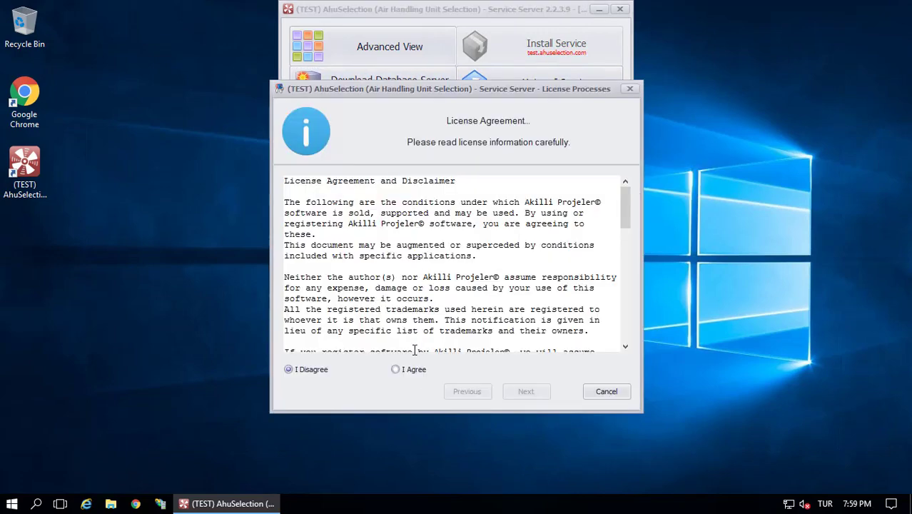
{"action": "left_click", "coordinate": [417, 371]}
{"action": "left_click", "coordinate": [521, 393]}
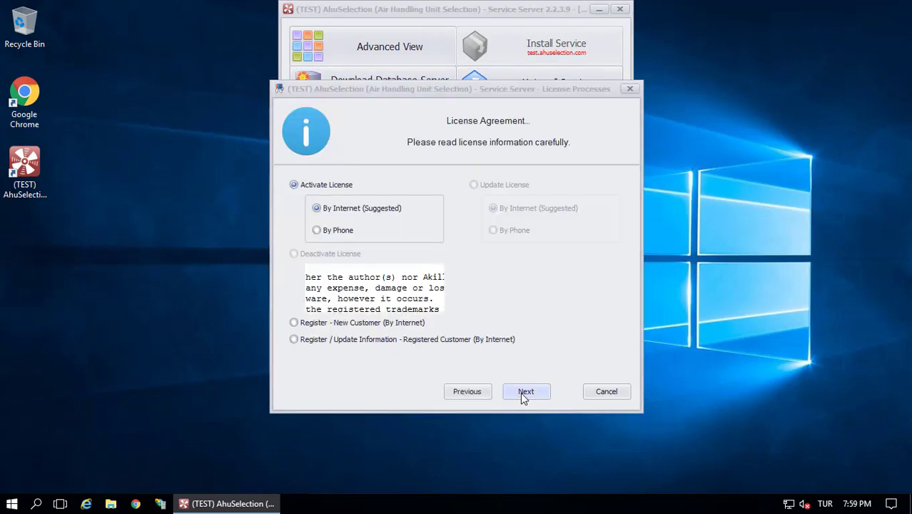
{"action": "left_click", "coordinate": [571, 399]}
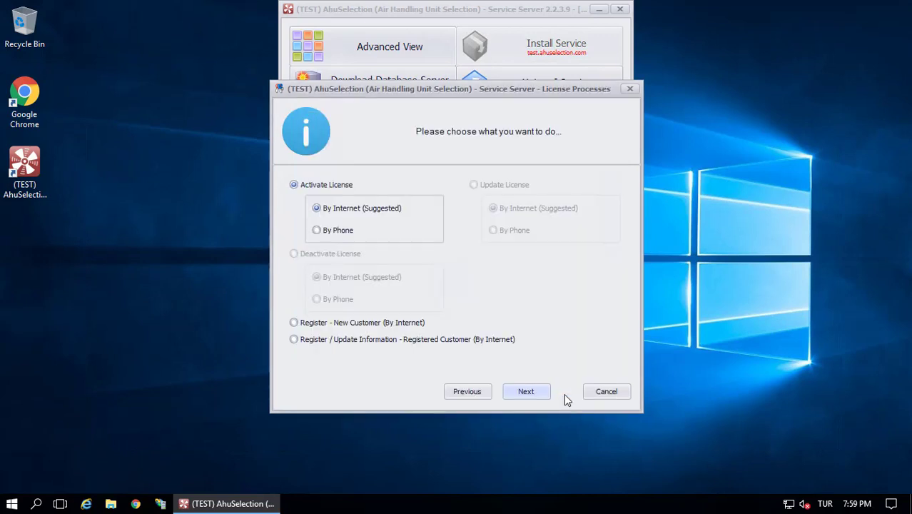
{"action": "left_click", "coordinate": [523, 394]}
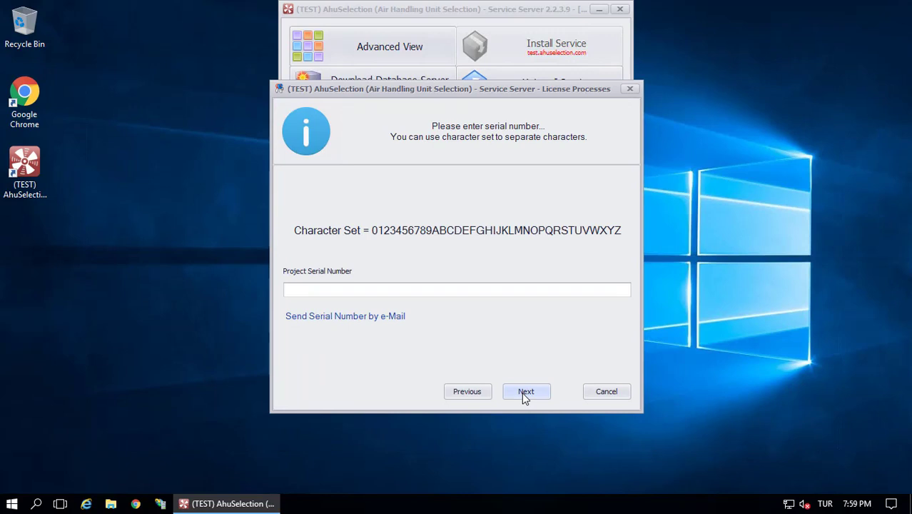
Paste the project serial number and register as a New Customer
{"action": "key", "text": "ctrl+v"}
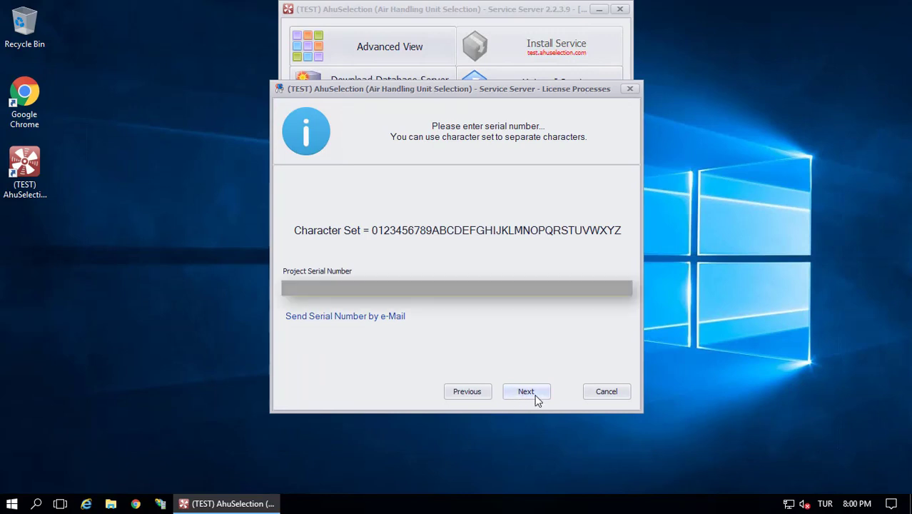
{"action": "left_click", "coordinate": [536, 396]}
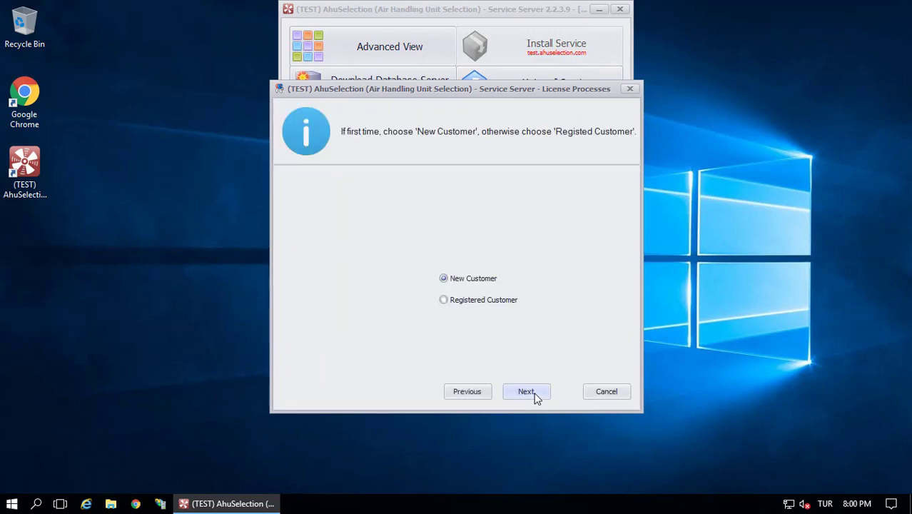
{"action": "left_click", "coordinate": [499, 305]}
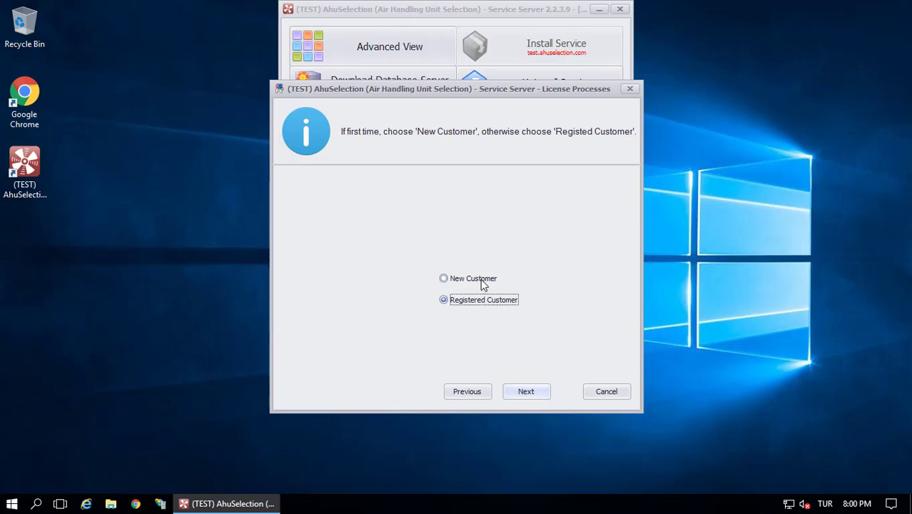
{"action": "left_click", "coordinate": [483, 285]}
{"action": "left_click", "coordinate": [526, 392]}
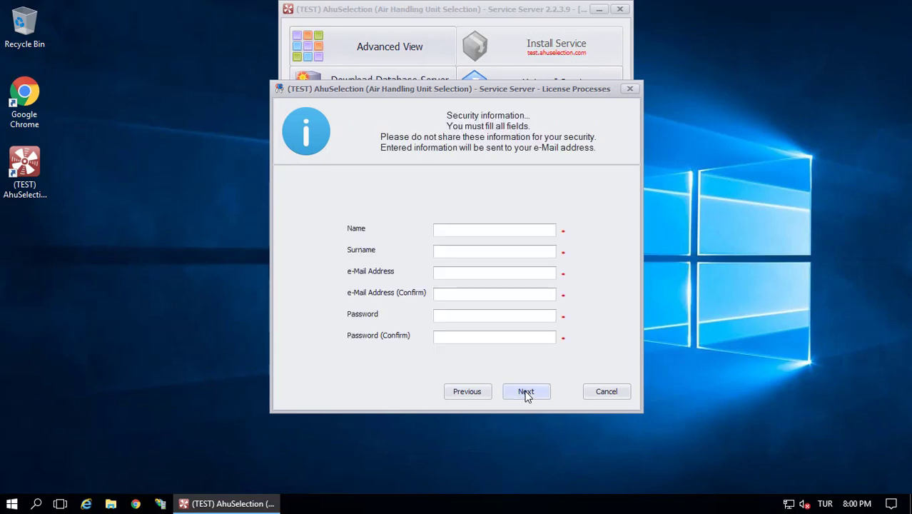
Enter the user's name, surname, e-mail address twice and account password twice
{"action": "left_click", "coordinate": [462, 230]}
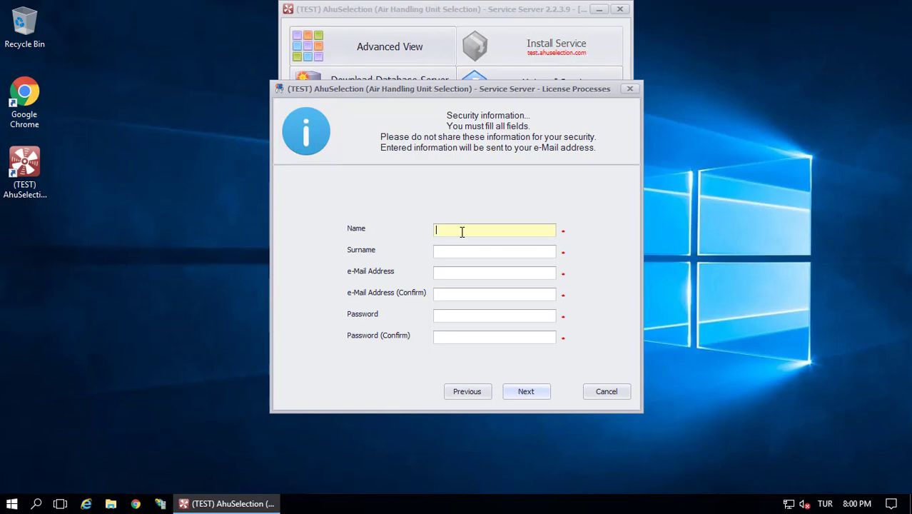
{"action": "key", "text": "Tab"}
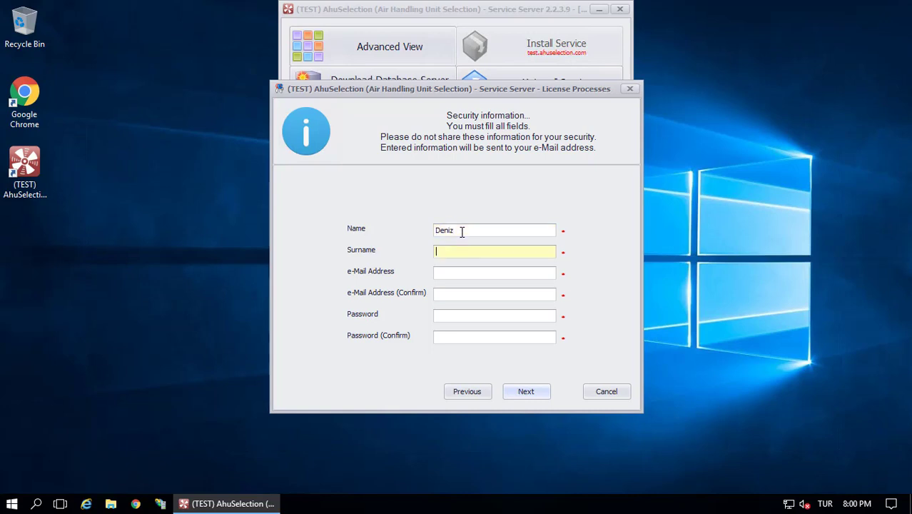
{"action": "key", "text": "Tab"}
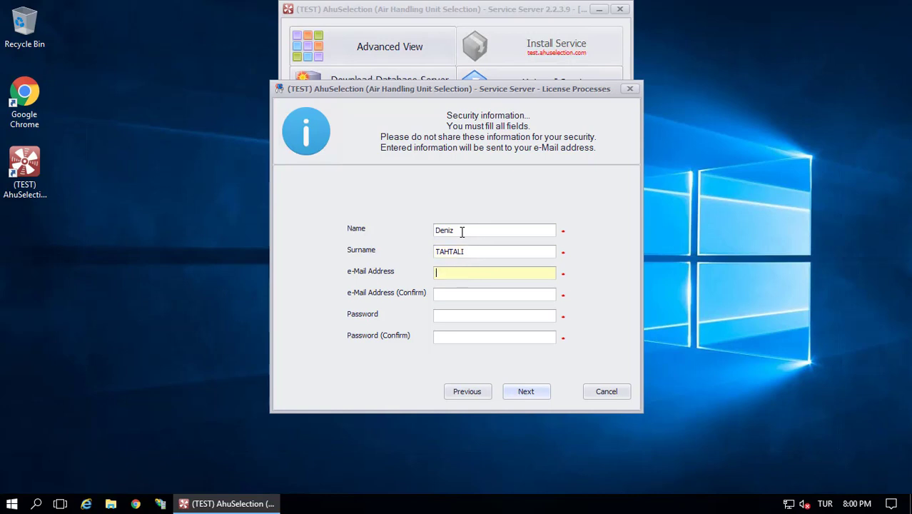
{"action": "key", "text": "Tab"}
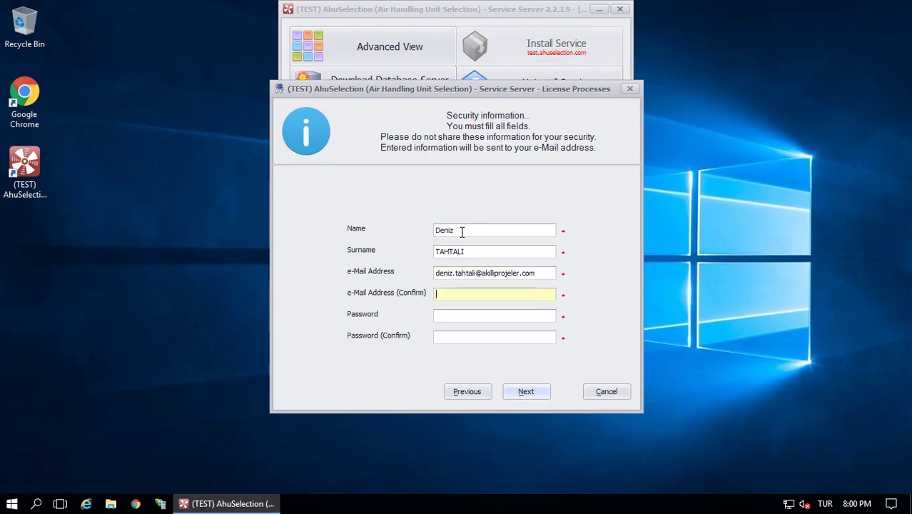
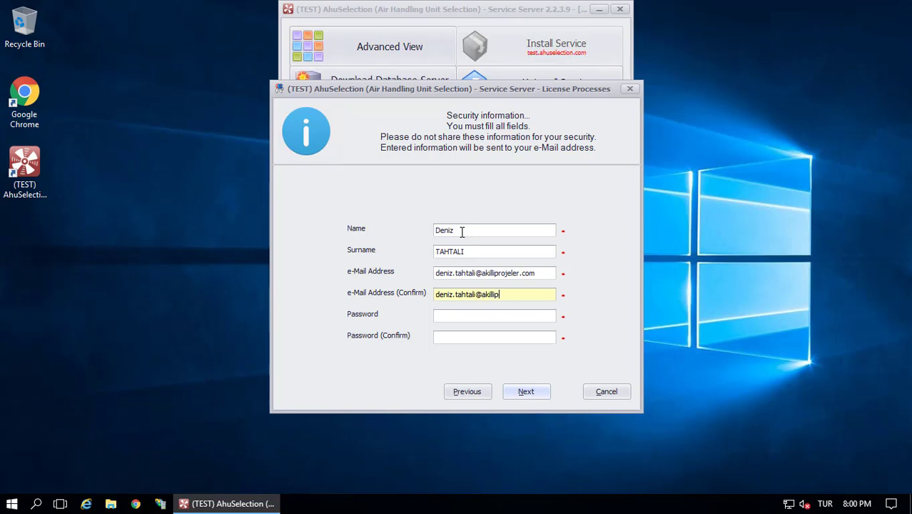
{"action": "key", "text": "Tab"}
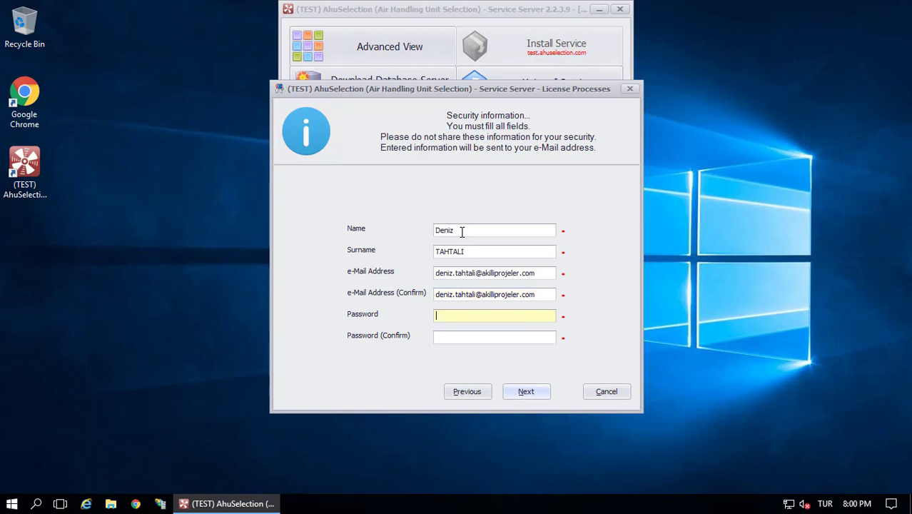
{"action": "type", "text": "******"}
{"action": "key", "text": "Tab"}
{"action": "type", "text": "******"}
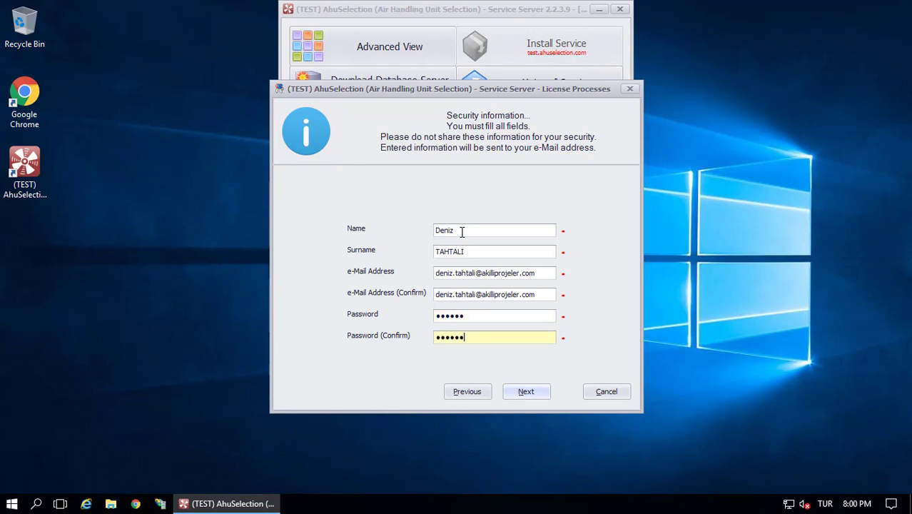
Submit the security details, skip personal information, finish the wizard and close Service Server
{"action": "left_click", "coordinate": [524, 392]}
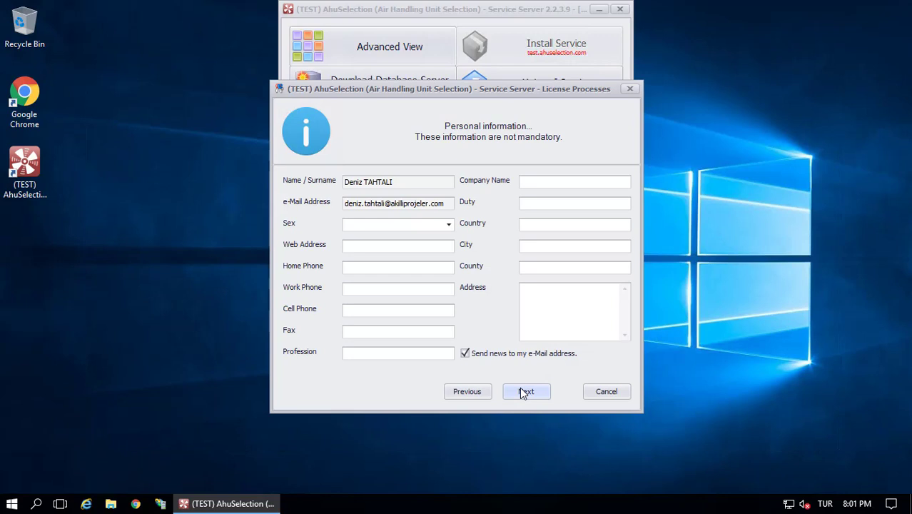
{"action": "left_click", "coordinate": [524, 392]}
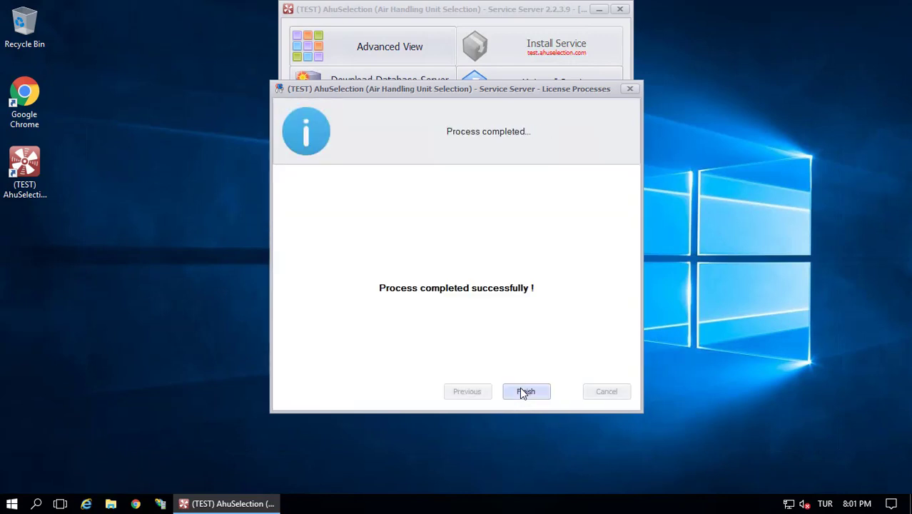
{"action": "left_click", "coordinate": [524, 392]}
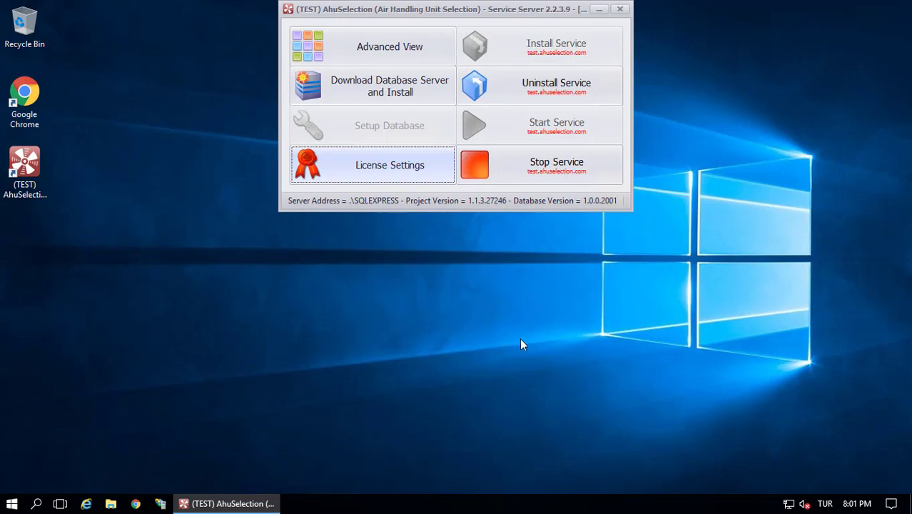
{"action": "left_click", "coordinate": [620, 10]}
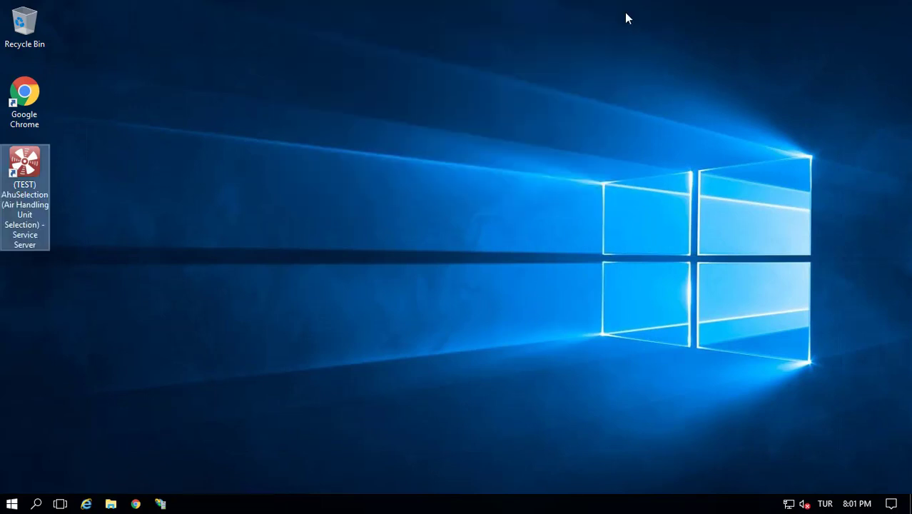
In Chrome, go to test.ahuselection.com and download the BackOffice setup installer
{"action": "left_click", "coordinate": [136, 504]}
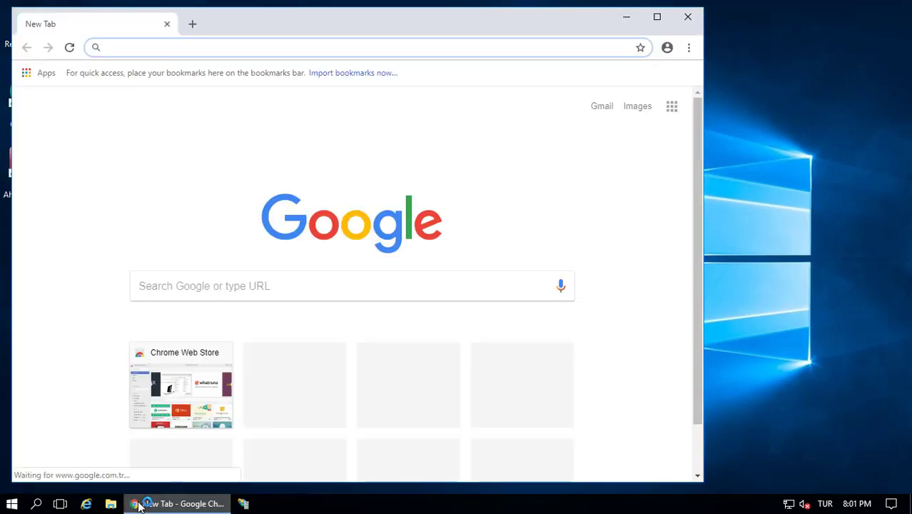
{"action": "type", "text": "test"}
{"action": "key", "text": "BackSpace"}
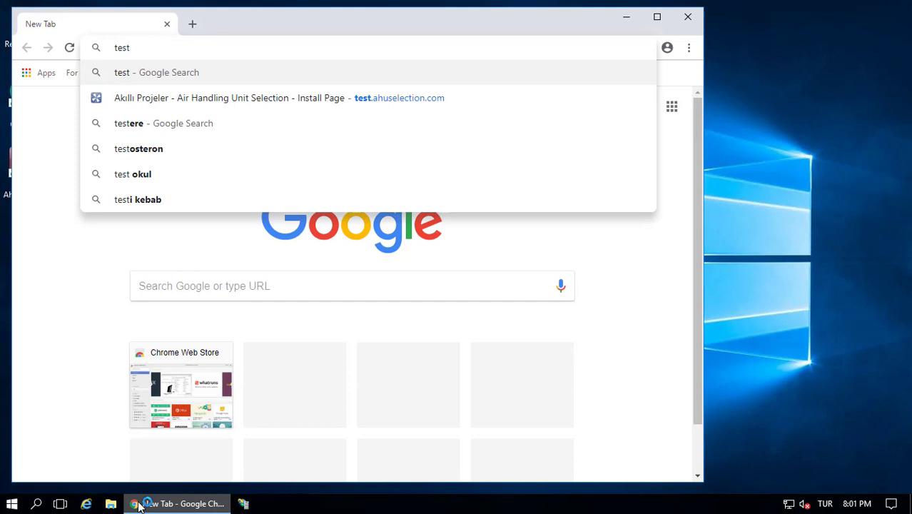
{"action": "left_click", "coordinate": [163, 104]}
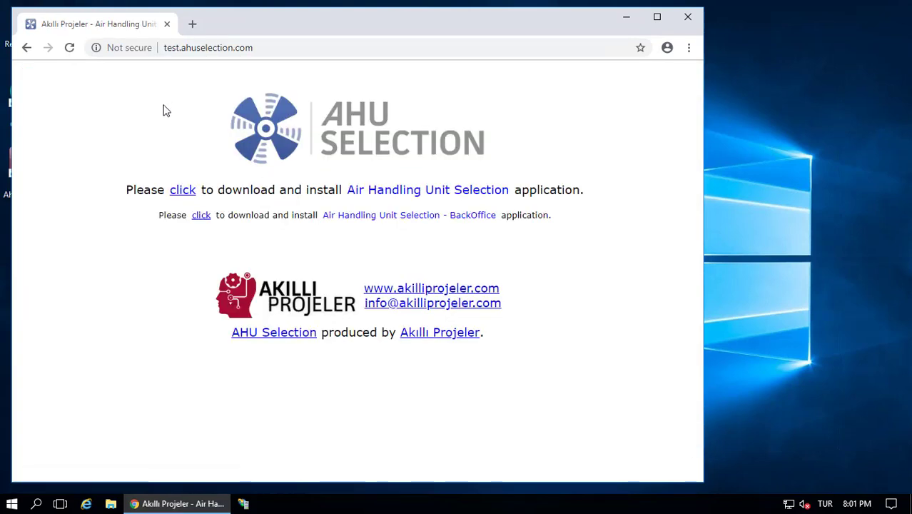
{"action": "left_click", "coordinate": [200, 217]}
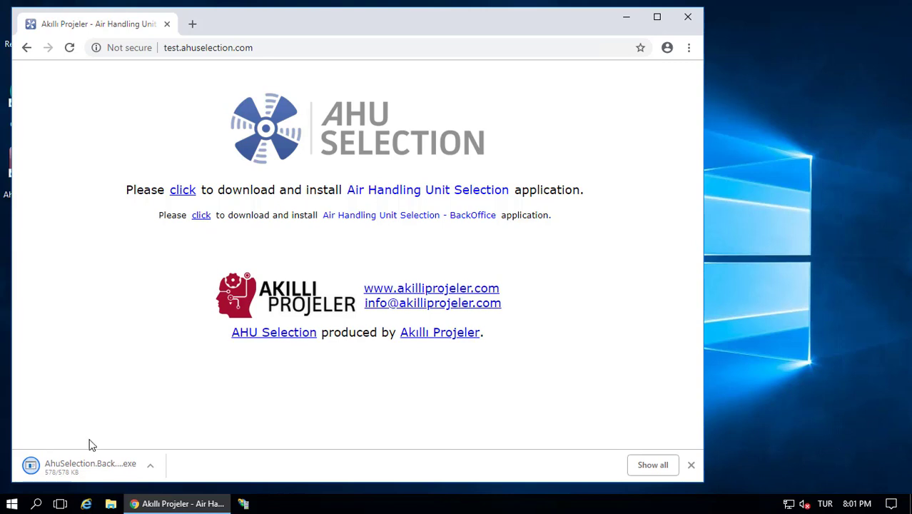
Run the downloaded AhuSelection.BackOffice.Windows.Setup.exe despite the security warning
{"action": "left_click", "coordinate": [92, 466]}
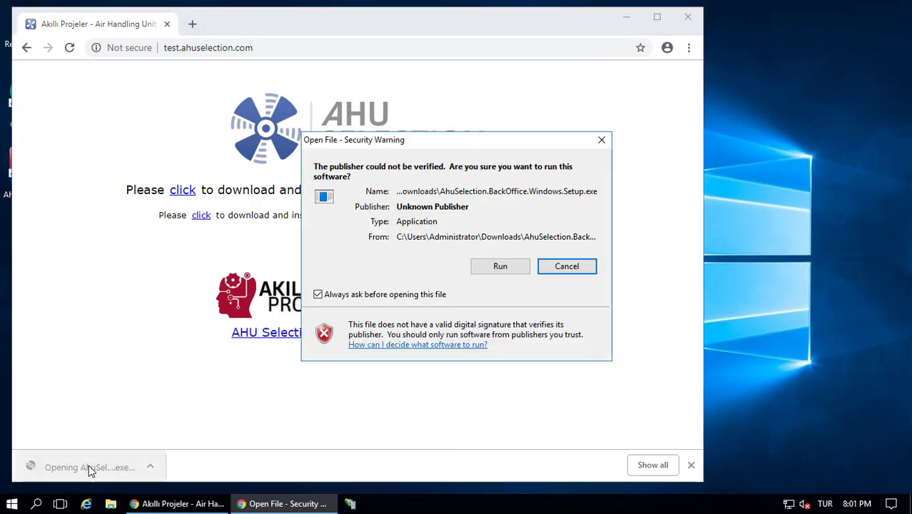
{"action": "left_click", "coordinate": [473, 270]}
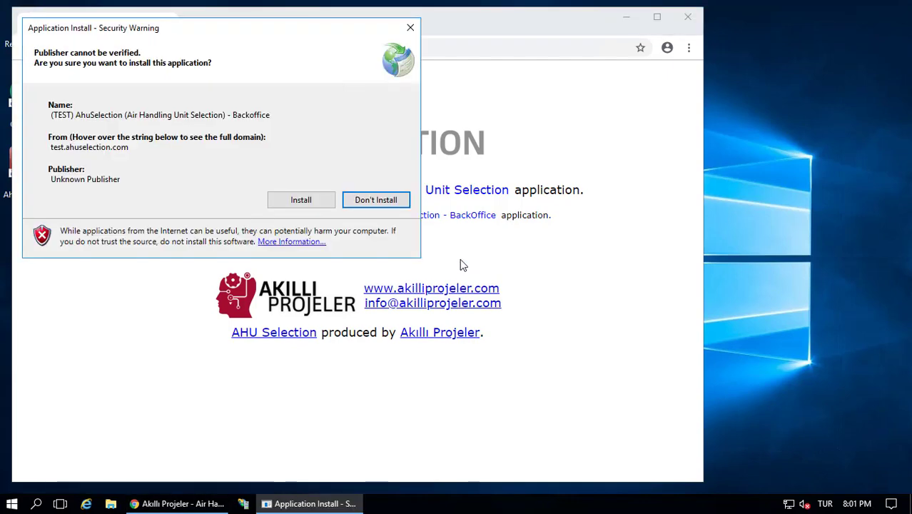
Install (TEST) AhuSelection - Backoffice and allow AhuSelection.Backoffice.Windows.TEST.exe to run
{"action": "left_click", "coordinate": [294, 204]}
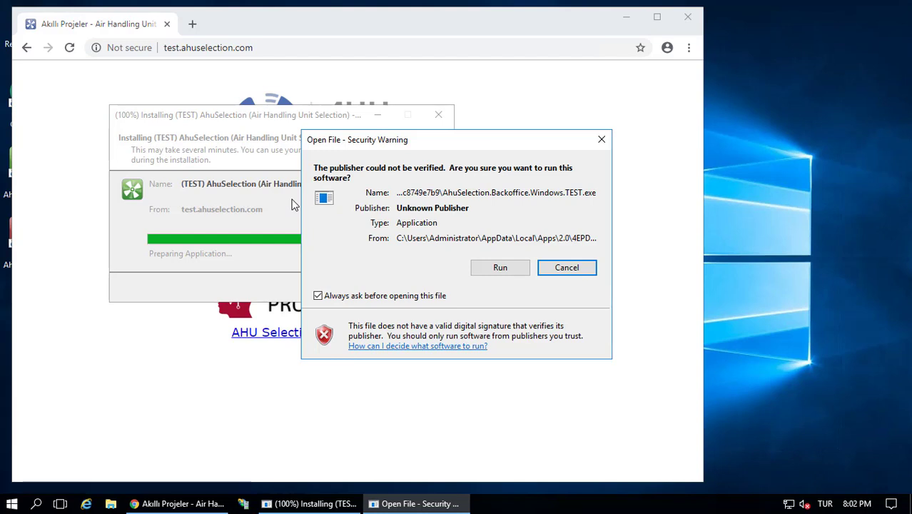
{"action": "left_click", "coordinate": [502, 276]}
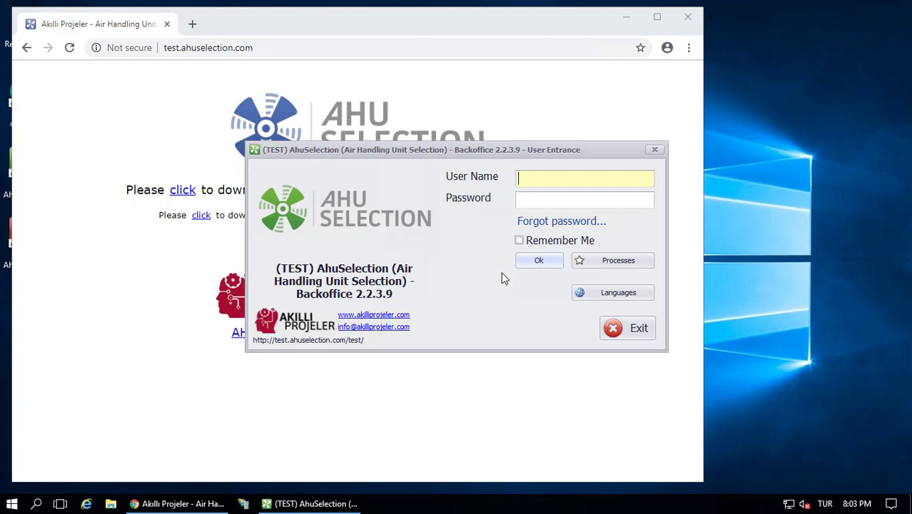
Log in as sa, accept the password change, and enter the current and new passwords
{"action": "type", "text": "sa"}
{"action": "key", "text": "Tab"}
{"action": "type", "text": "12"}
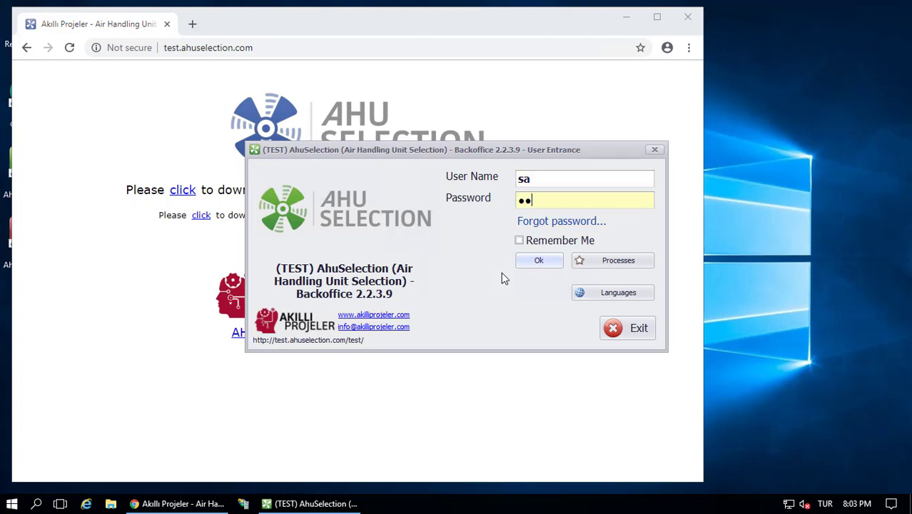
{"action": "key", "text": "Return"}
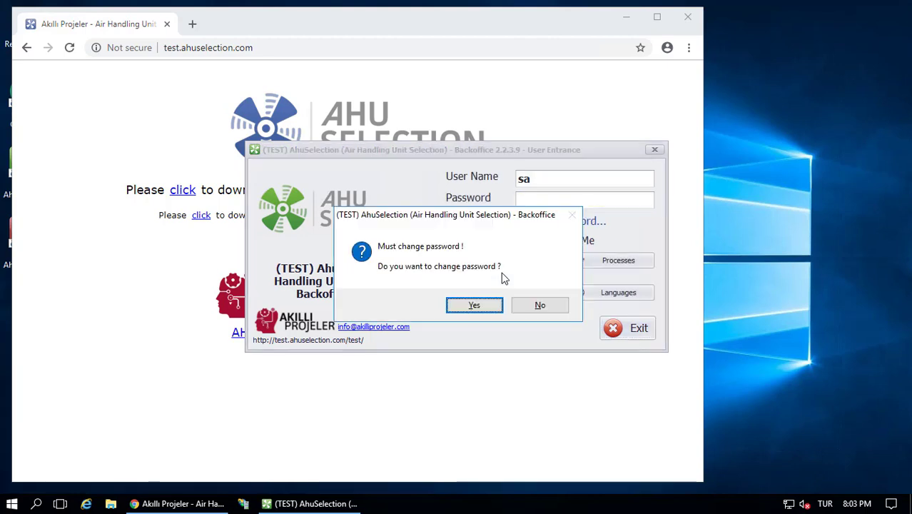
{"action": "key", "text": "Return"}
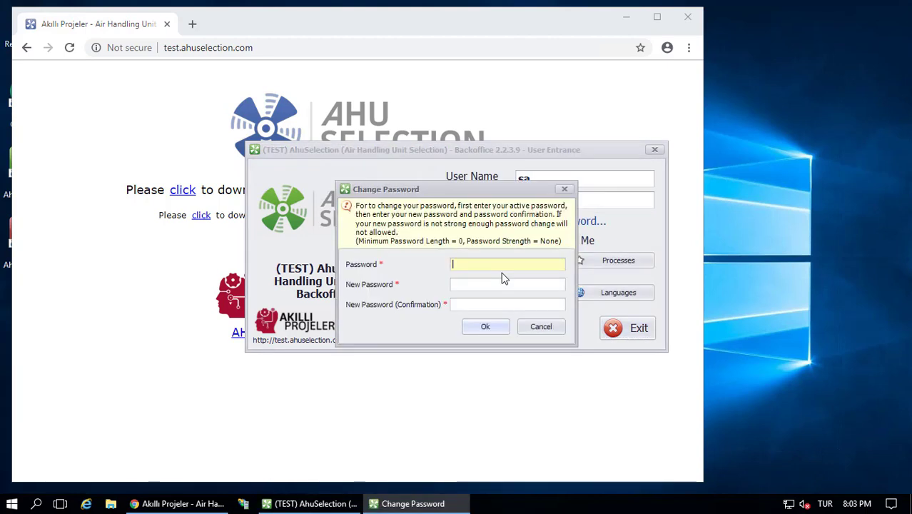
{"action": "type", "text": "12"}
{"action": "key", "text": "Tab"}
{"action": "type", "text": "12"}
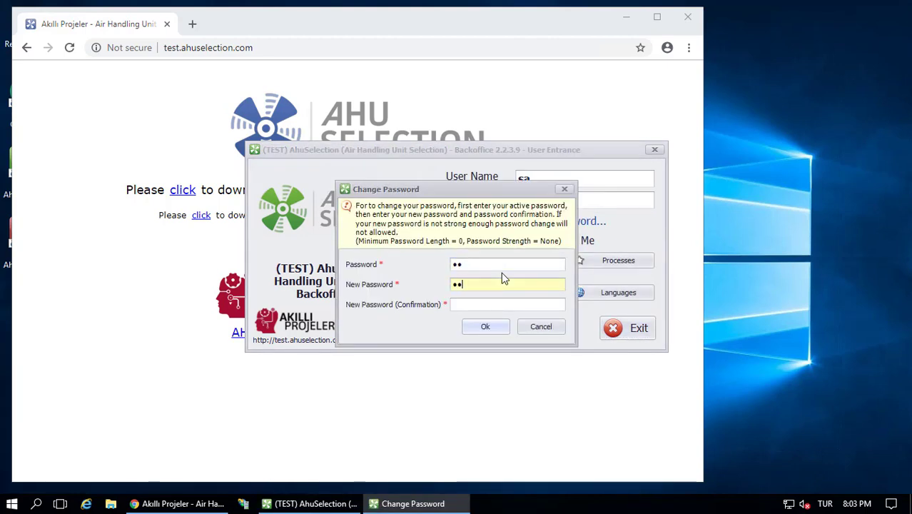
{"action": "type", "text": "3456"}
{"action": "key", "text": "Tab"}
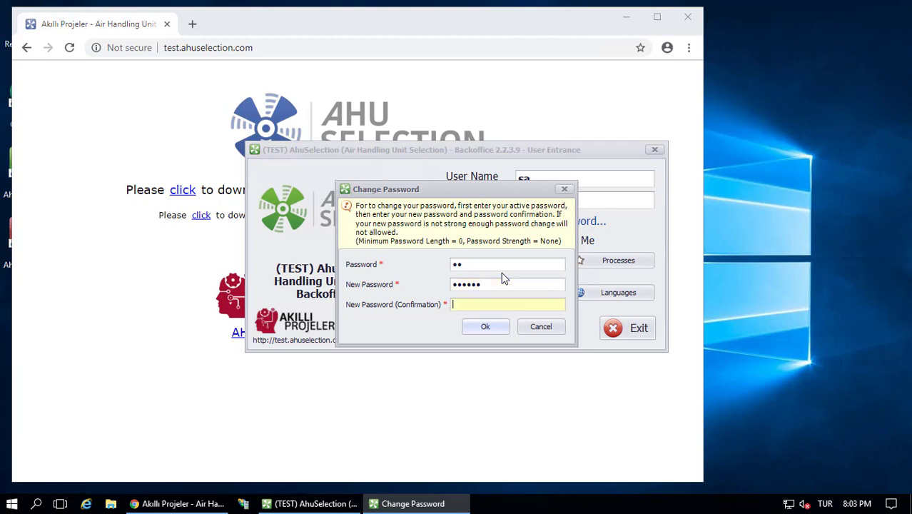